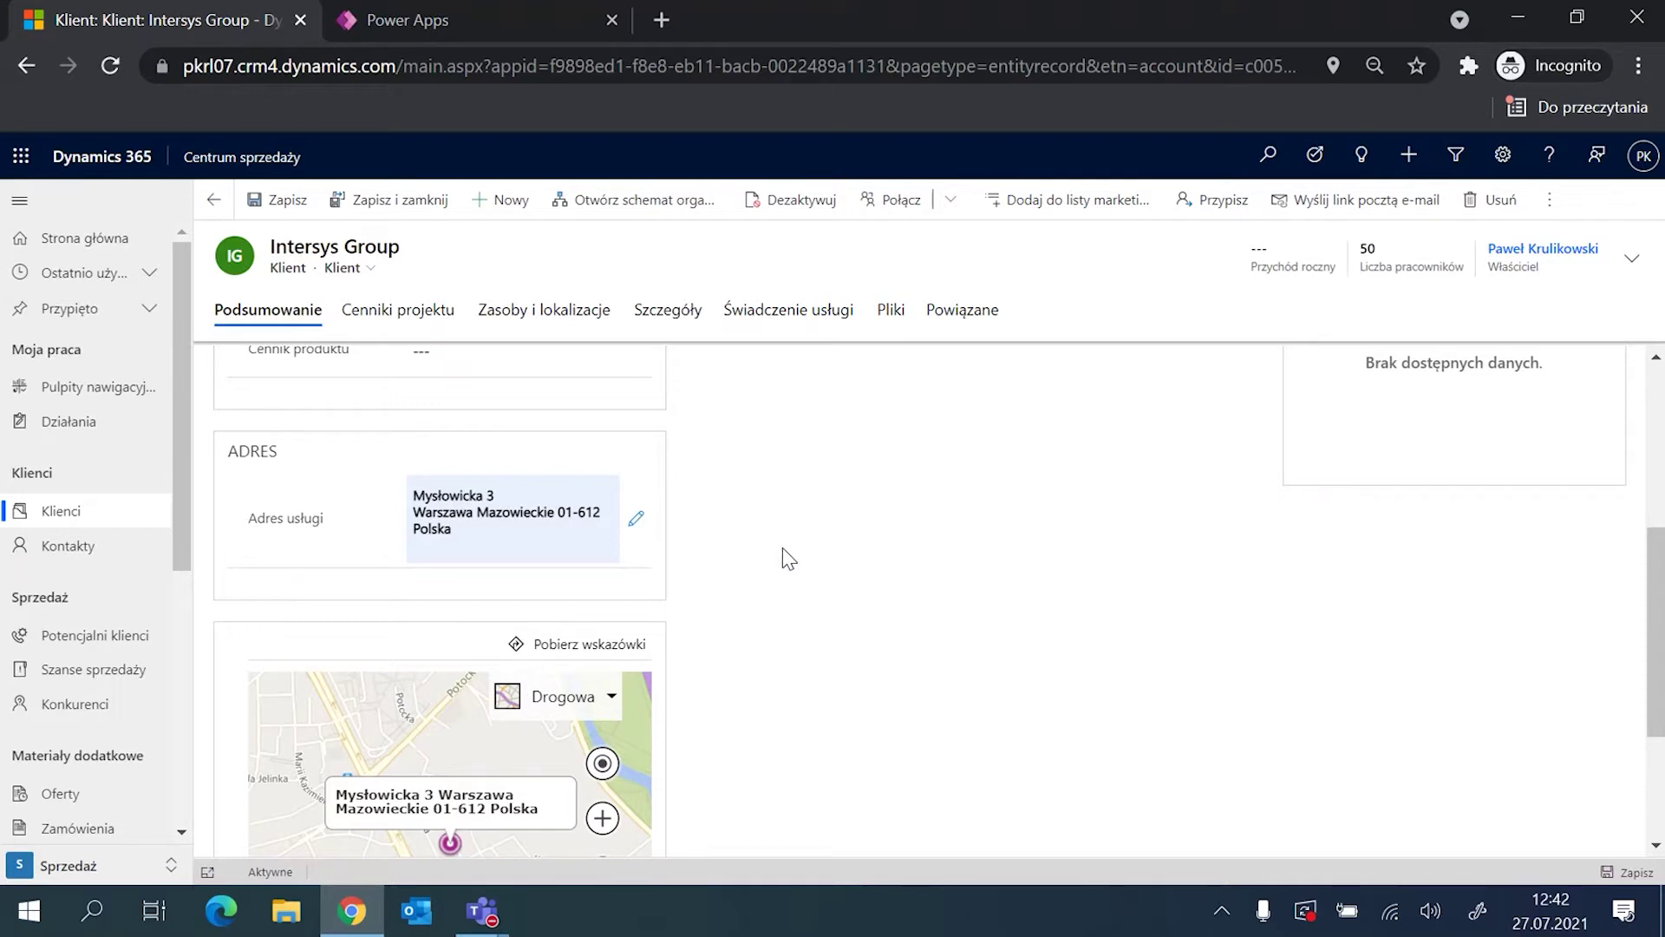
# Switch to Power Apps and open the main form Klient of the Klient table in the IS solution
pyautogui.scroll(5, 743, 543)
pyautogui.click(410, 22)
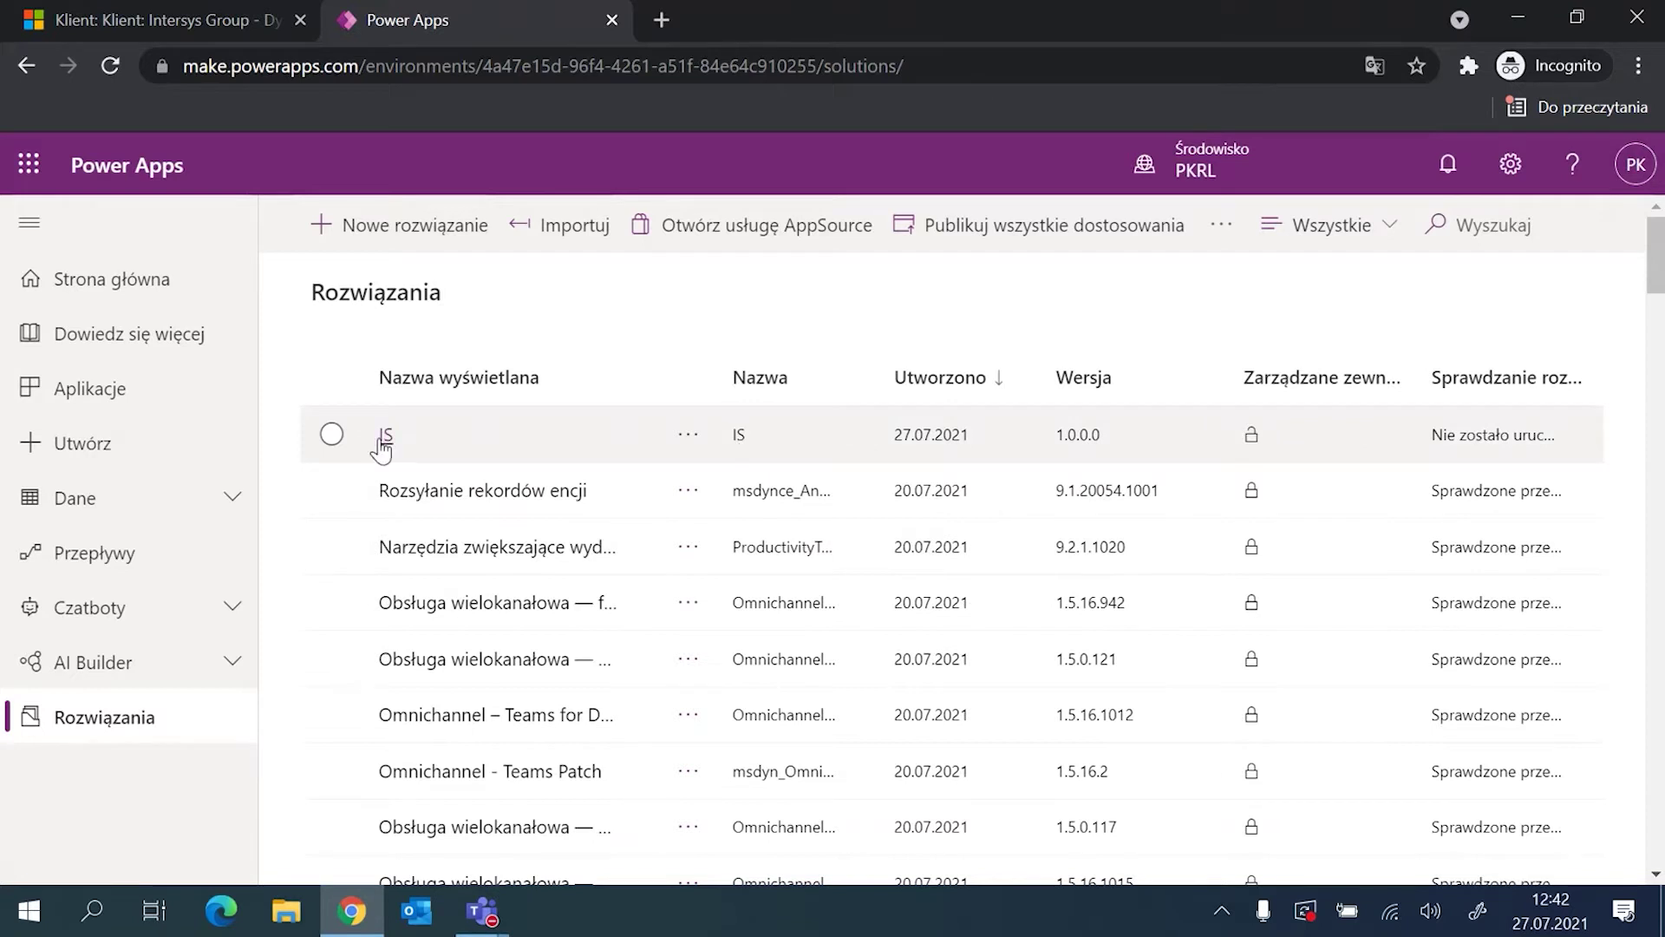
pyautogui.click(382, 436)
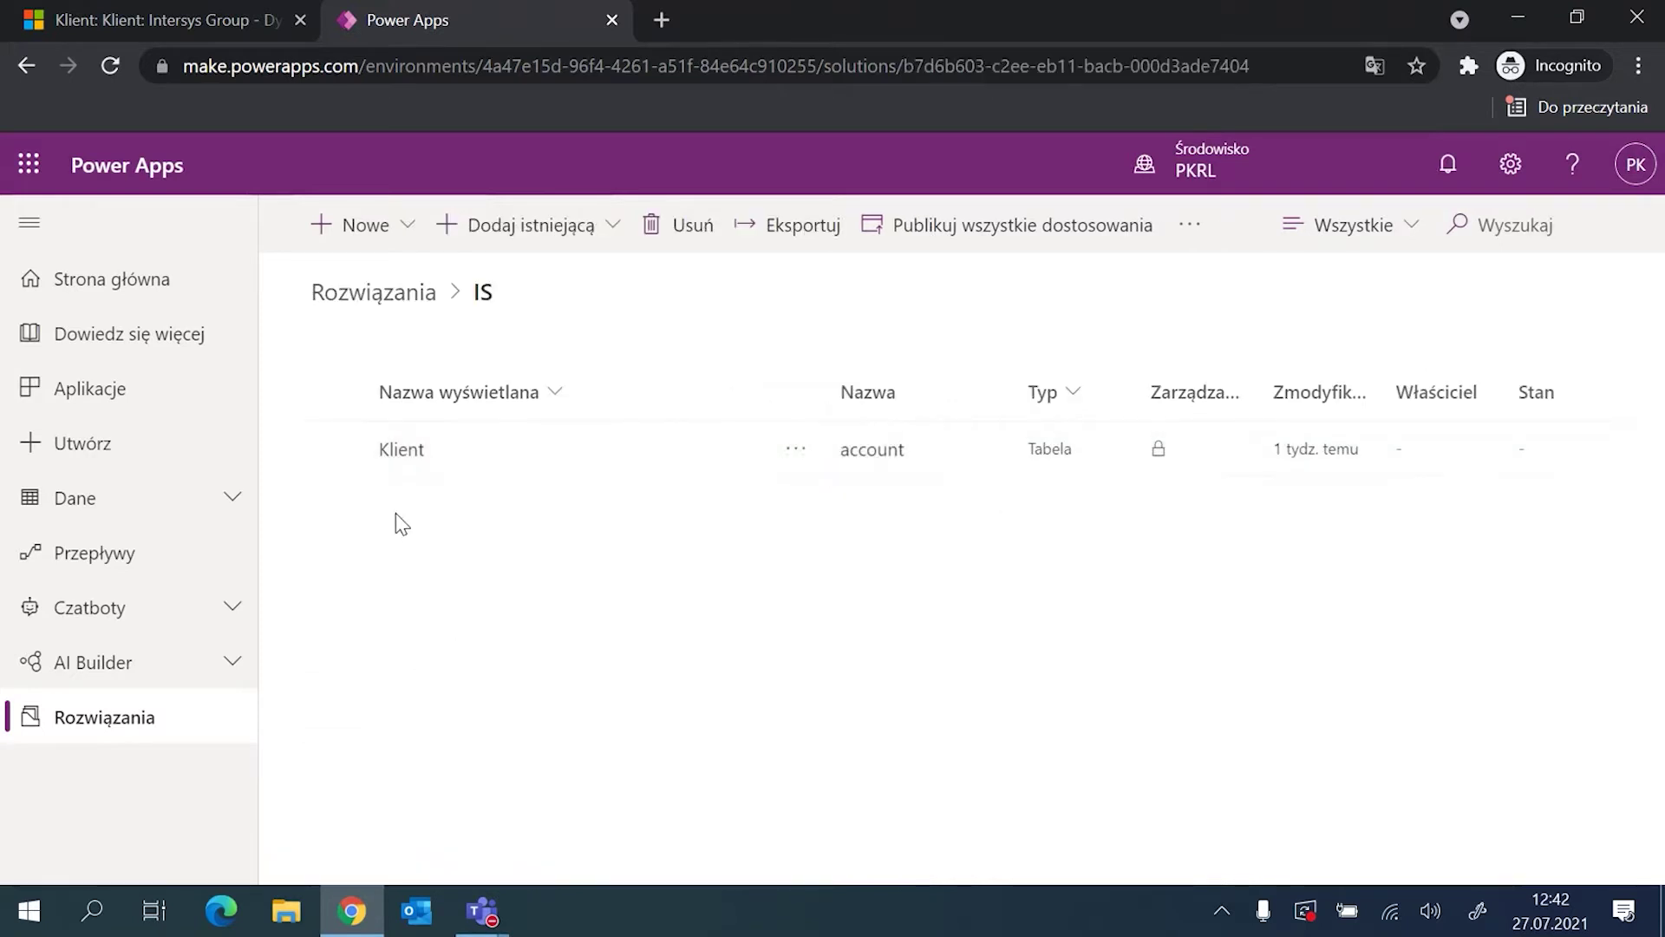
pyautogui.click(392, 469)
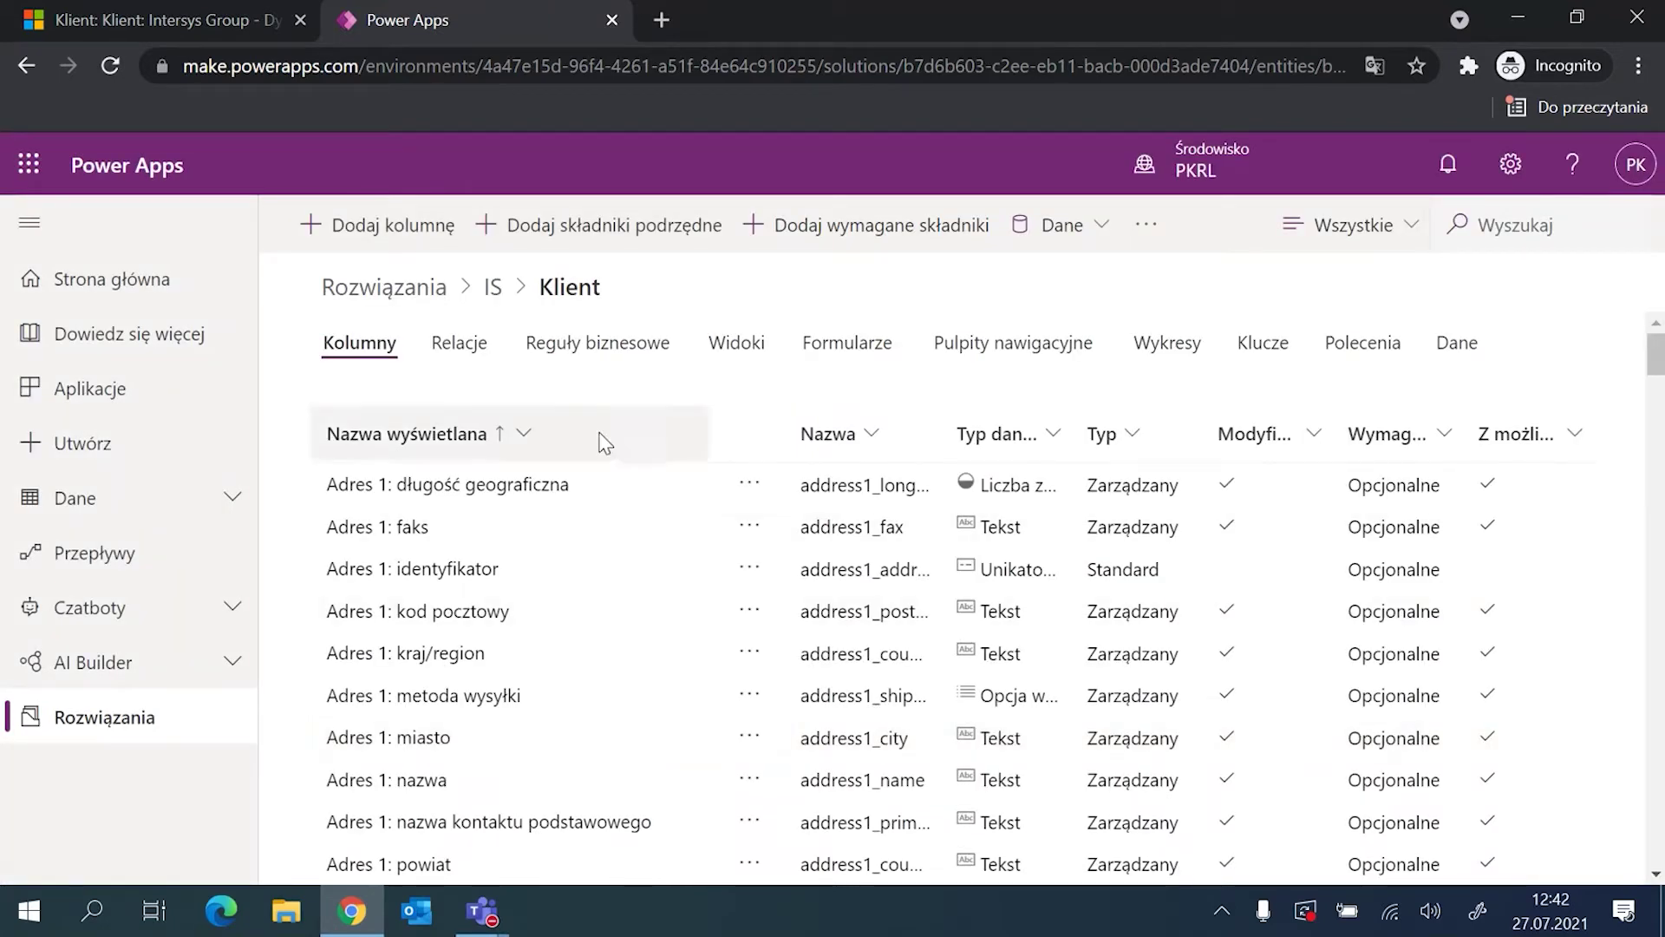
pyautogui.click(857, 357)
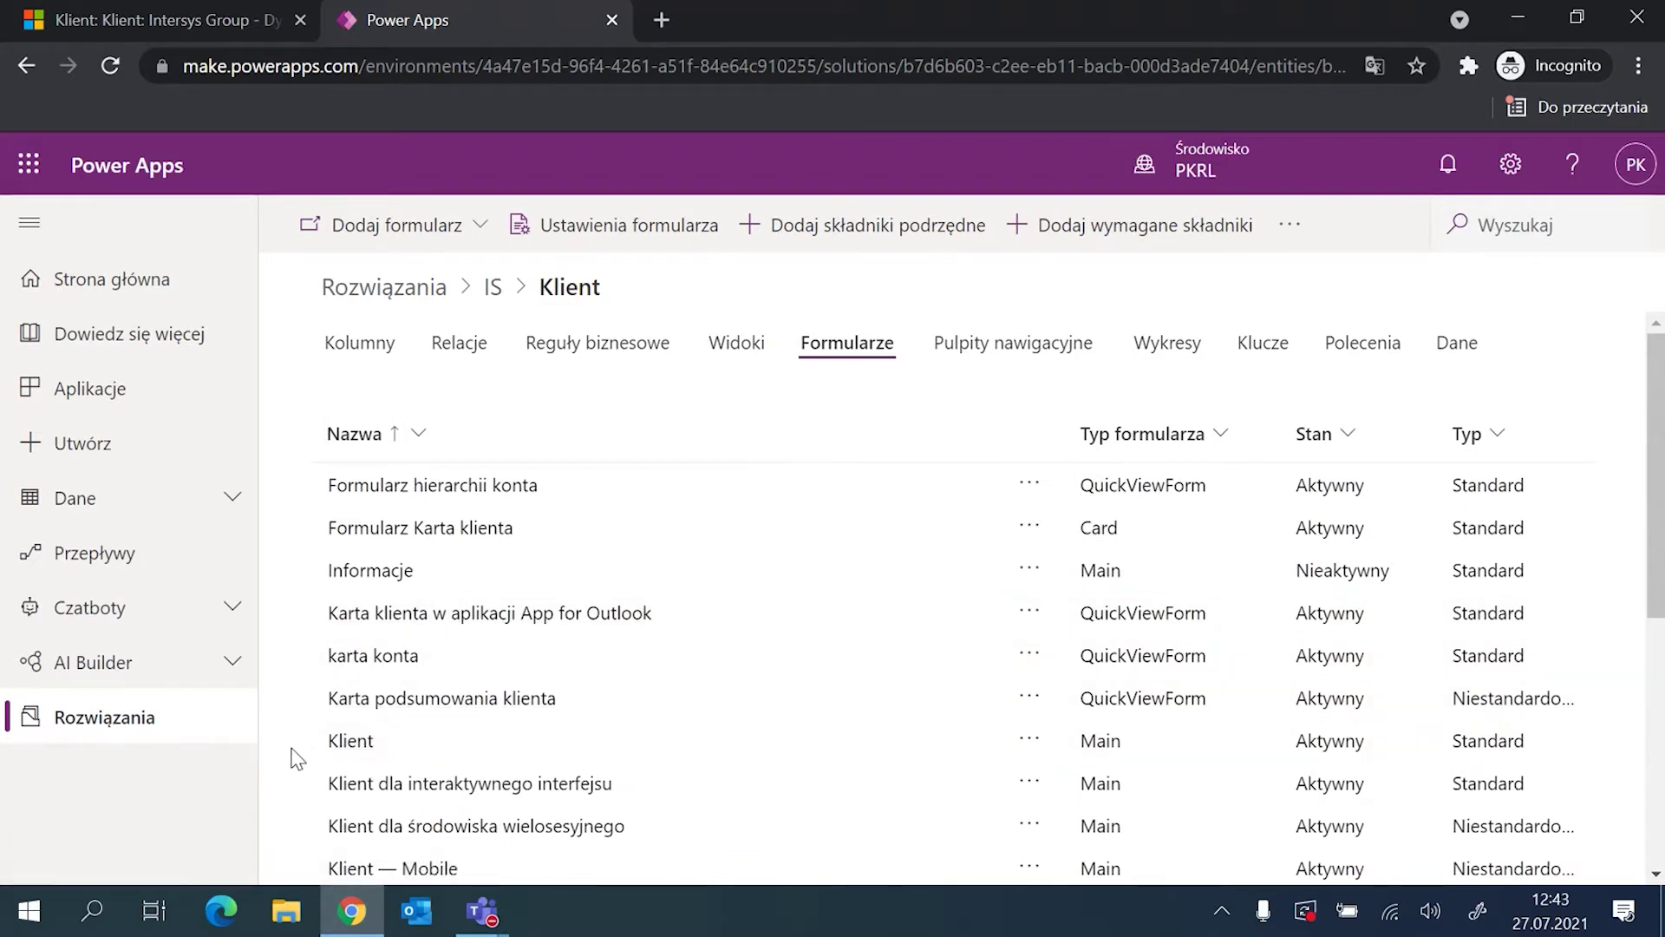
pyautogui.click(348, 740)
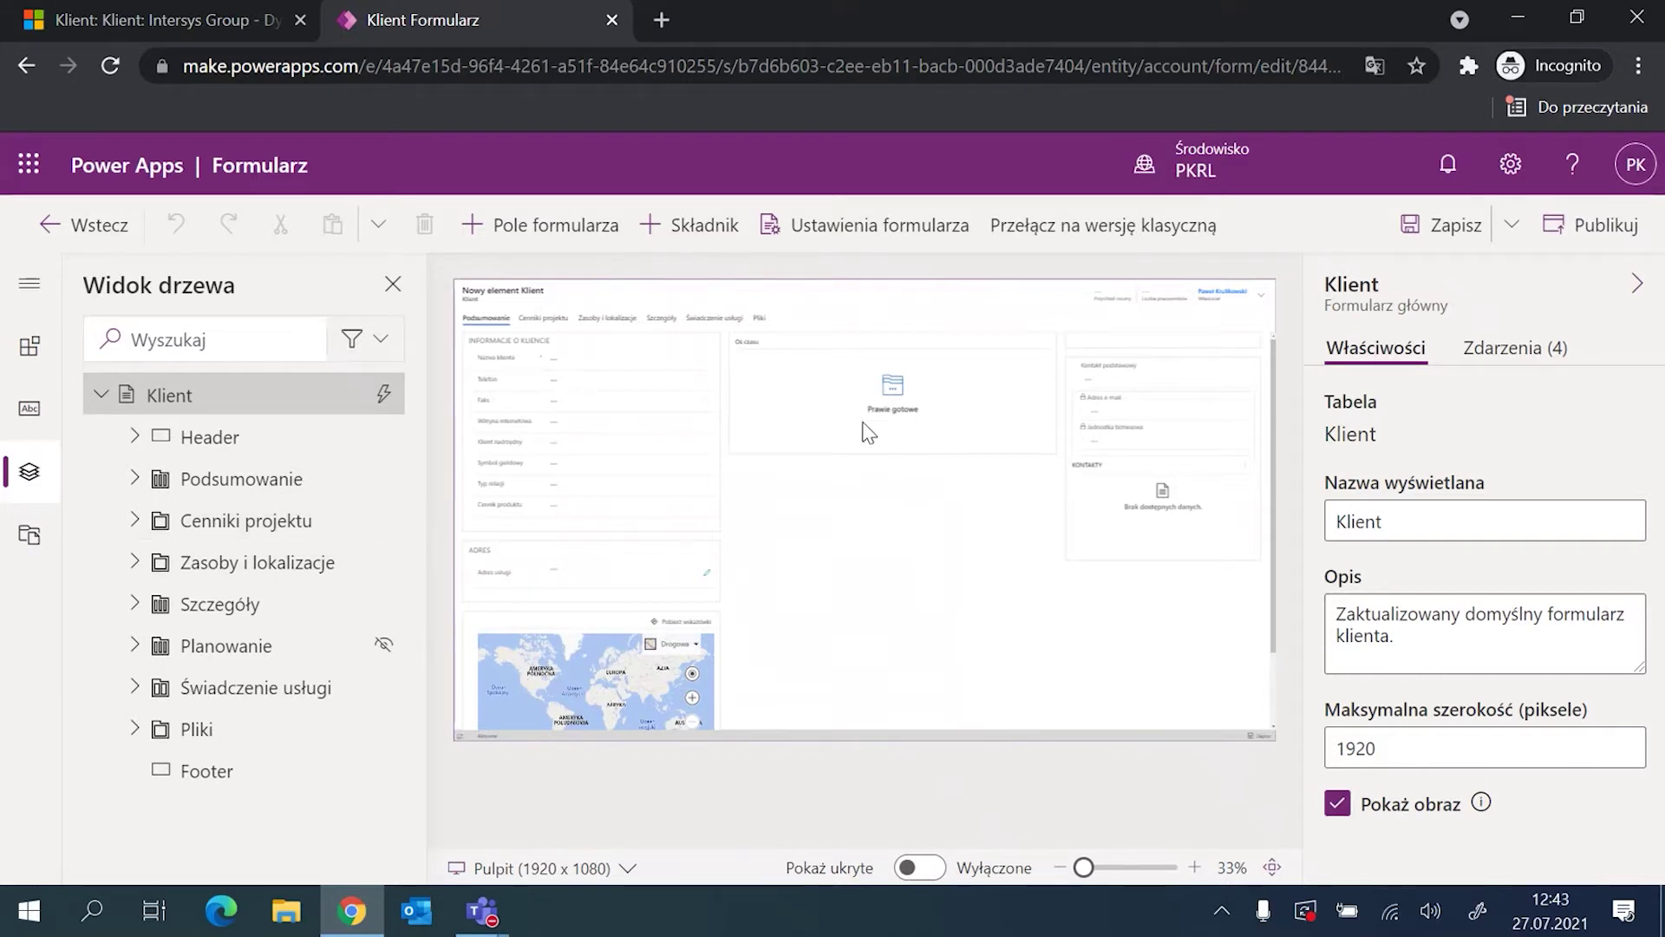
# Add a one-column section directly below the ADRES section of the form
pyautogui.click(698, 228)
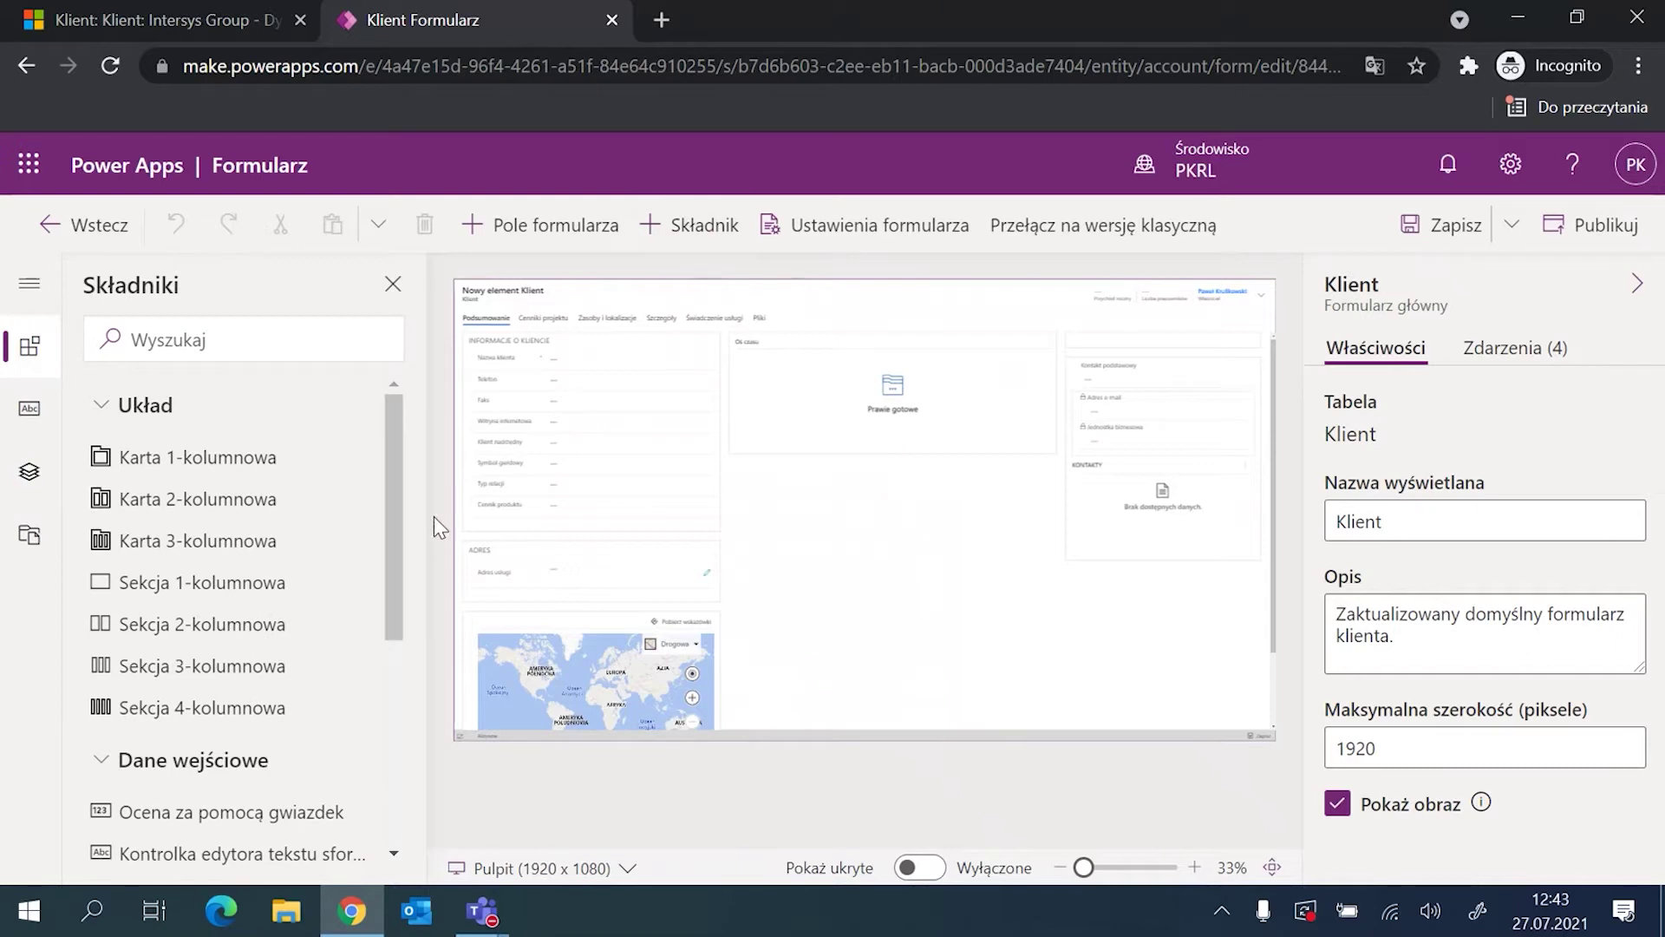
pyautogui.moveTo(392, 472); pyautogui.dragTo(399, 711)
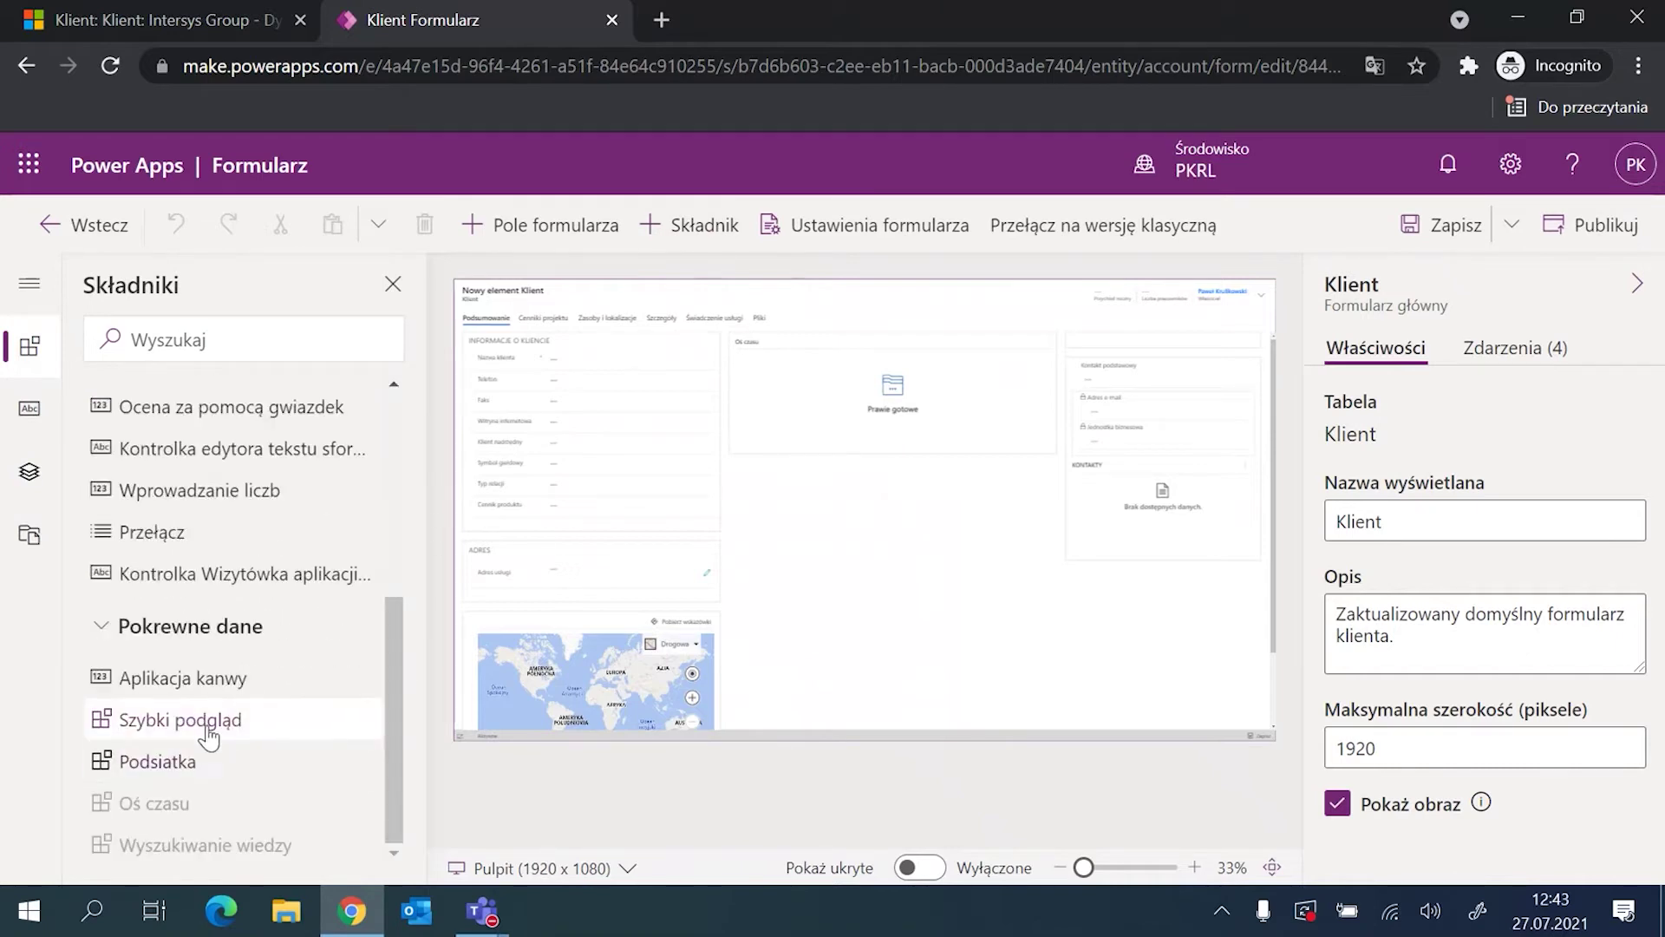
pyautogui.scroll(5, 275, 599)
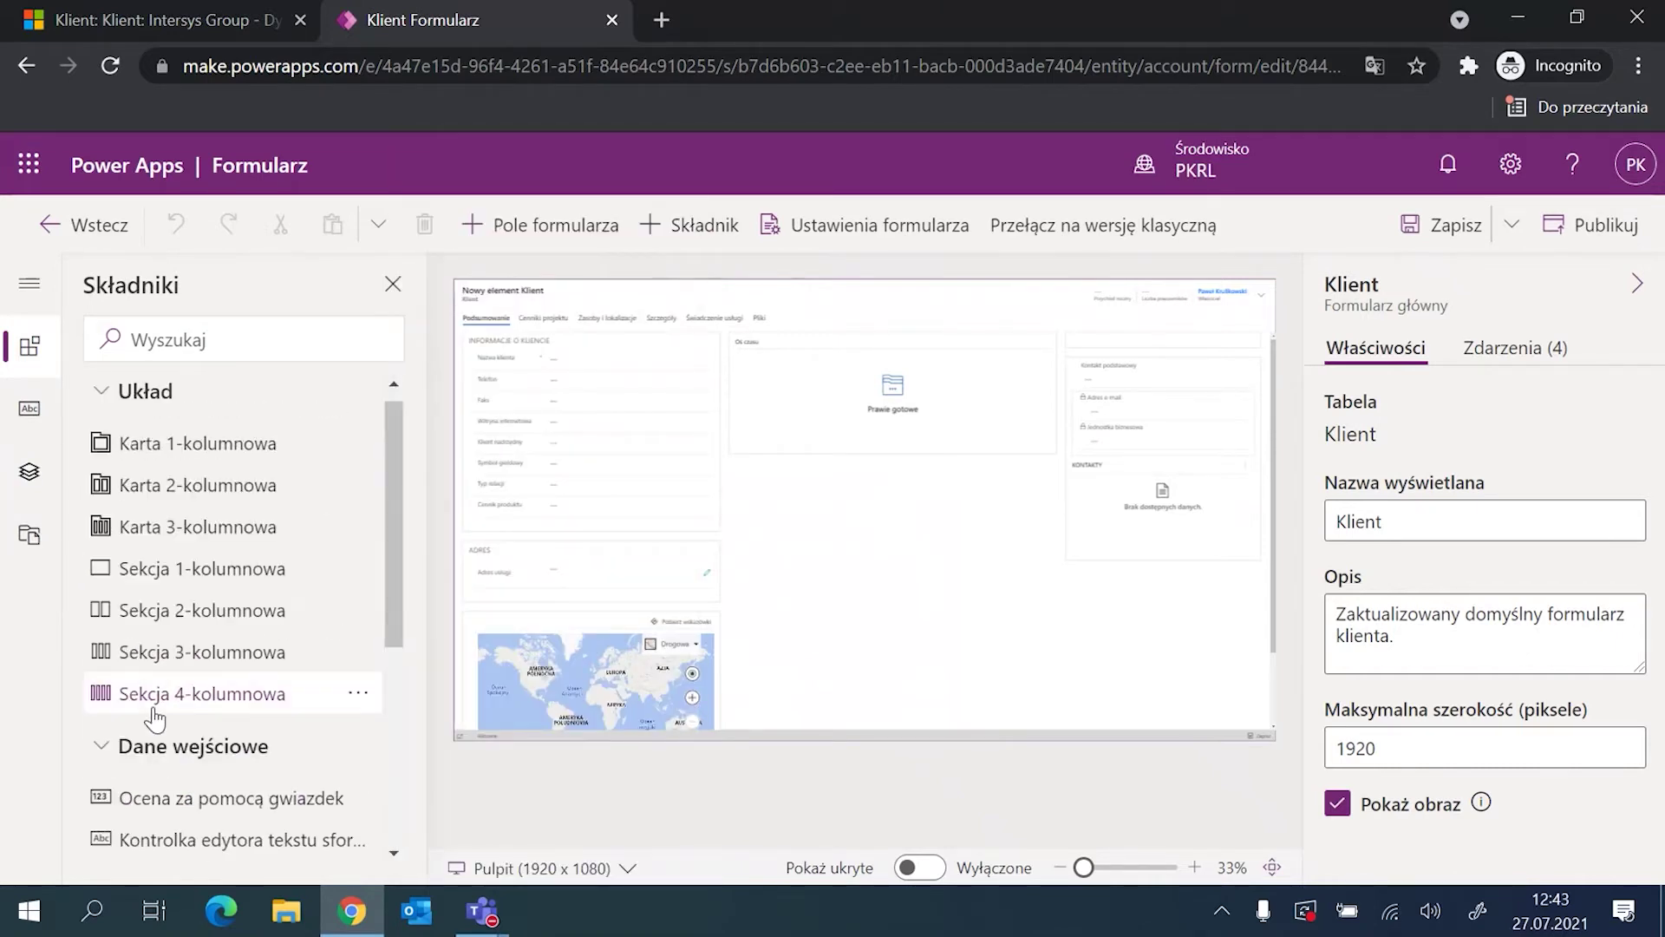
pyautogui.moveTo(104, 571); pyautogui.dragTo(581, 607)
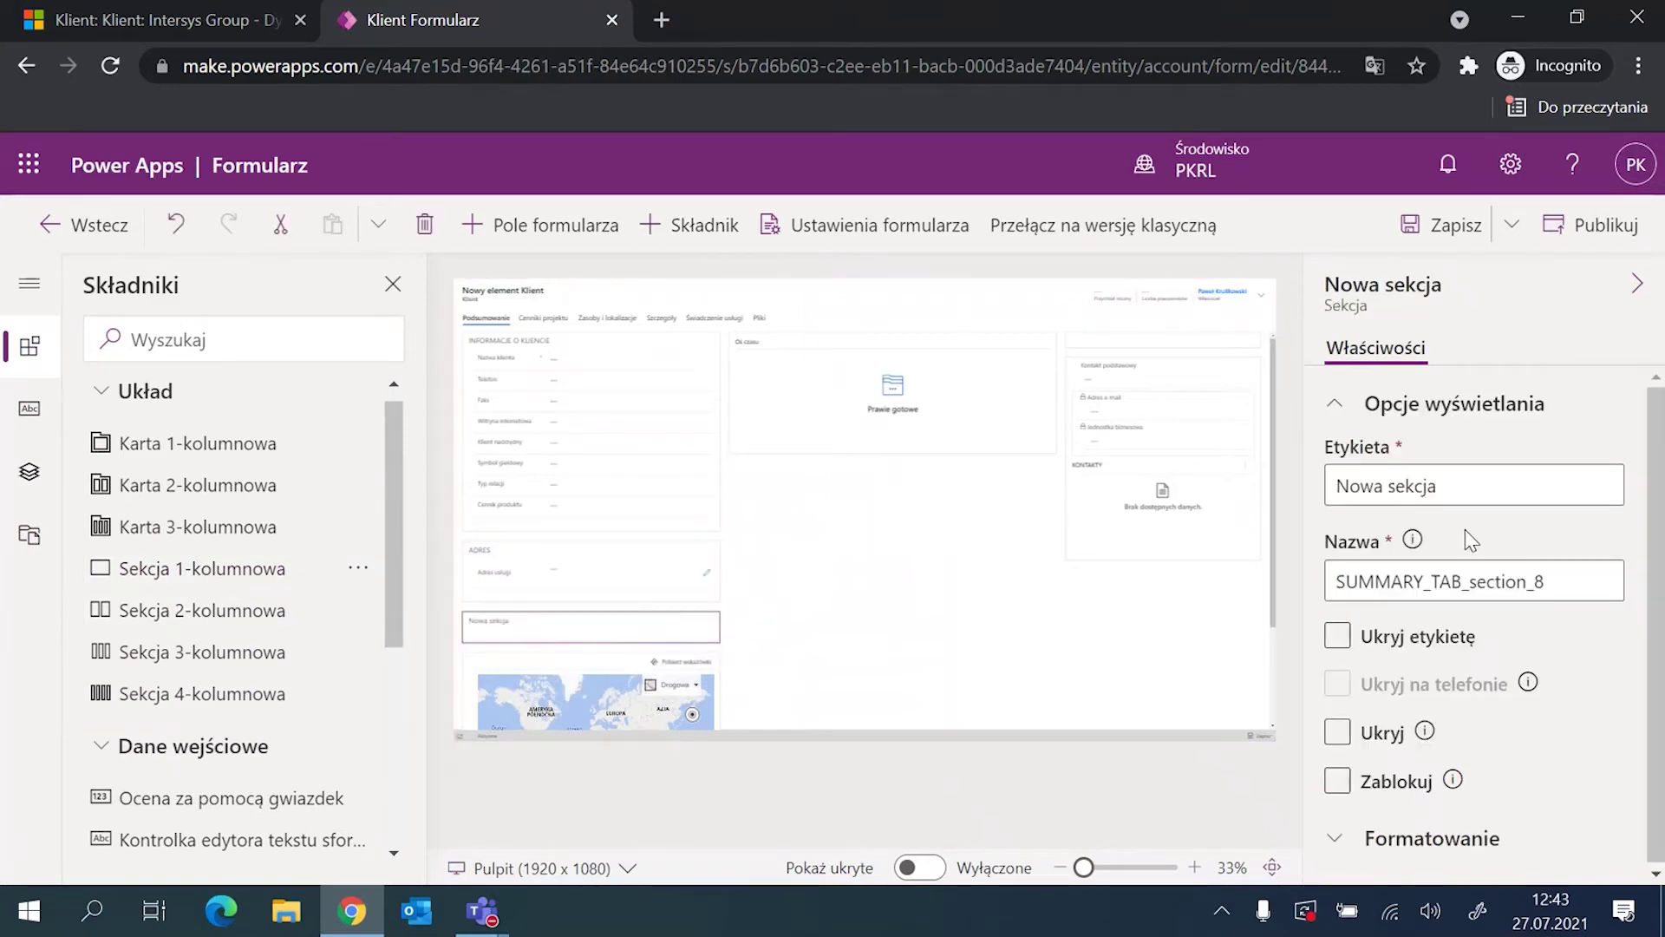
# Set the new section's label to ADRESY DODATKOWE
pyautogui.click(1466, 485)
pyautogui.hotkey('ctrl', 'a')
pyautogui.write('ADRESY DODA')
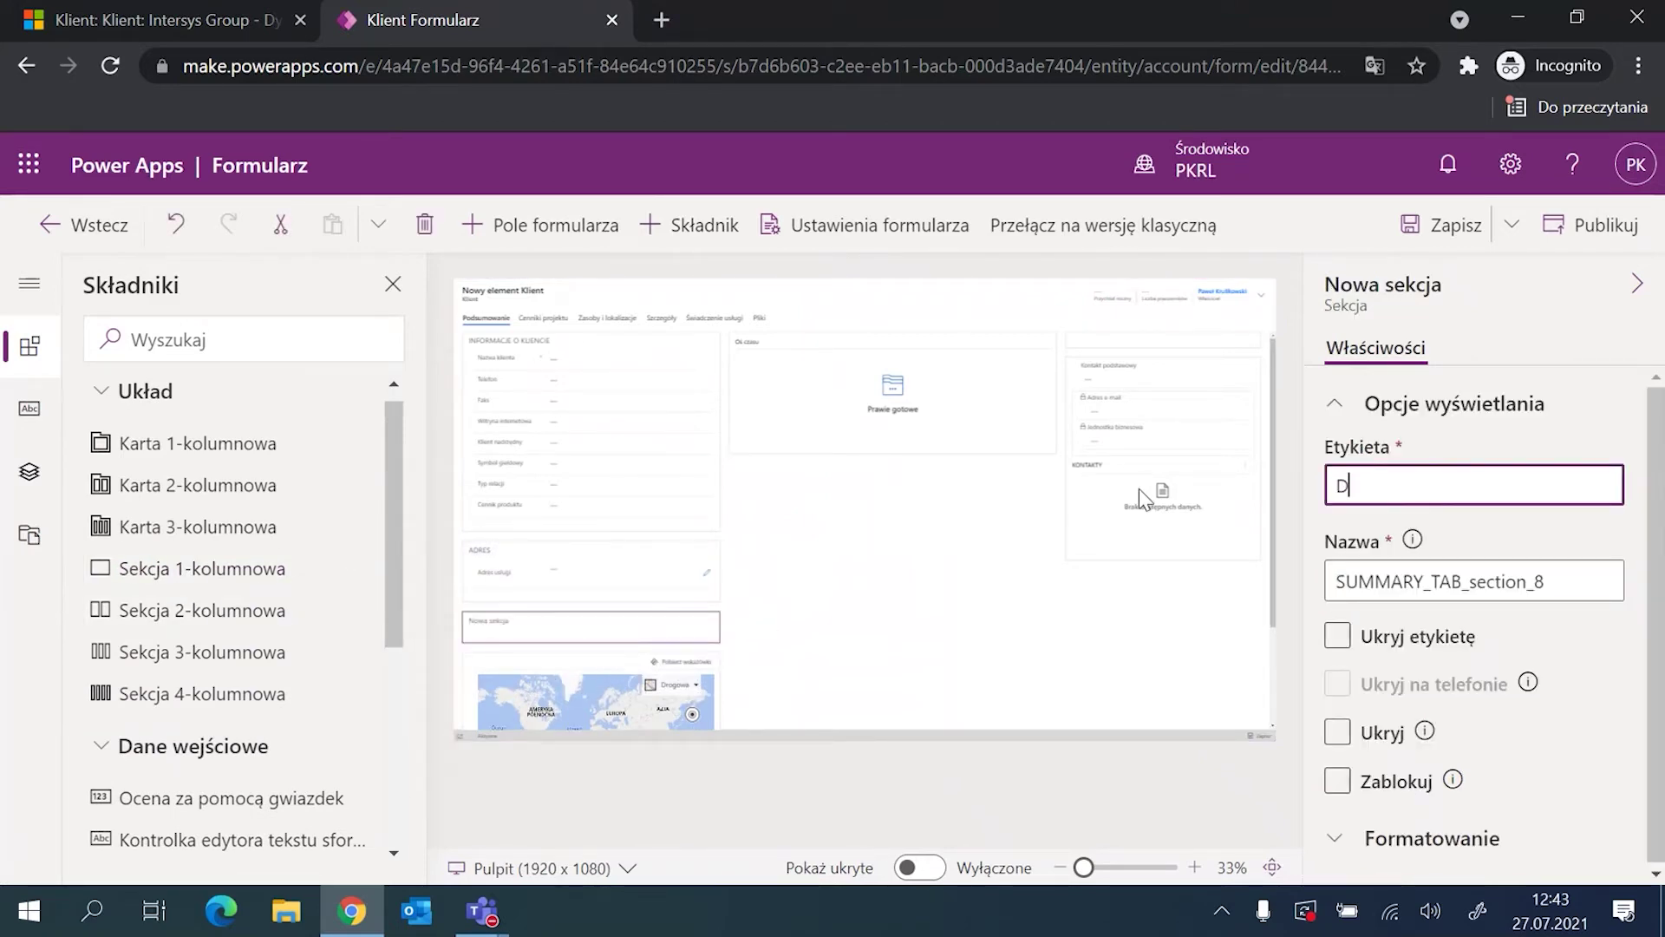
pyautogui.write('TKOWE')
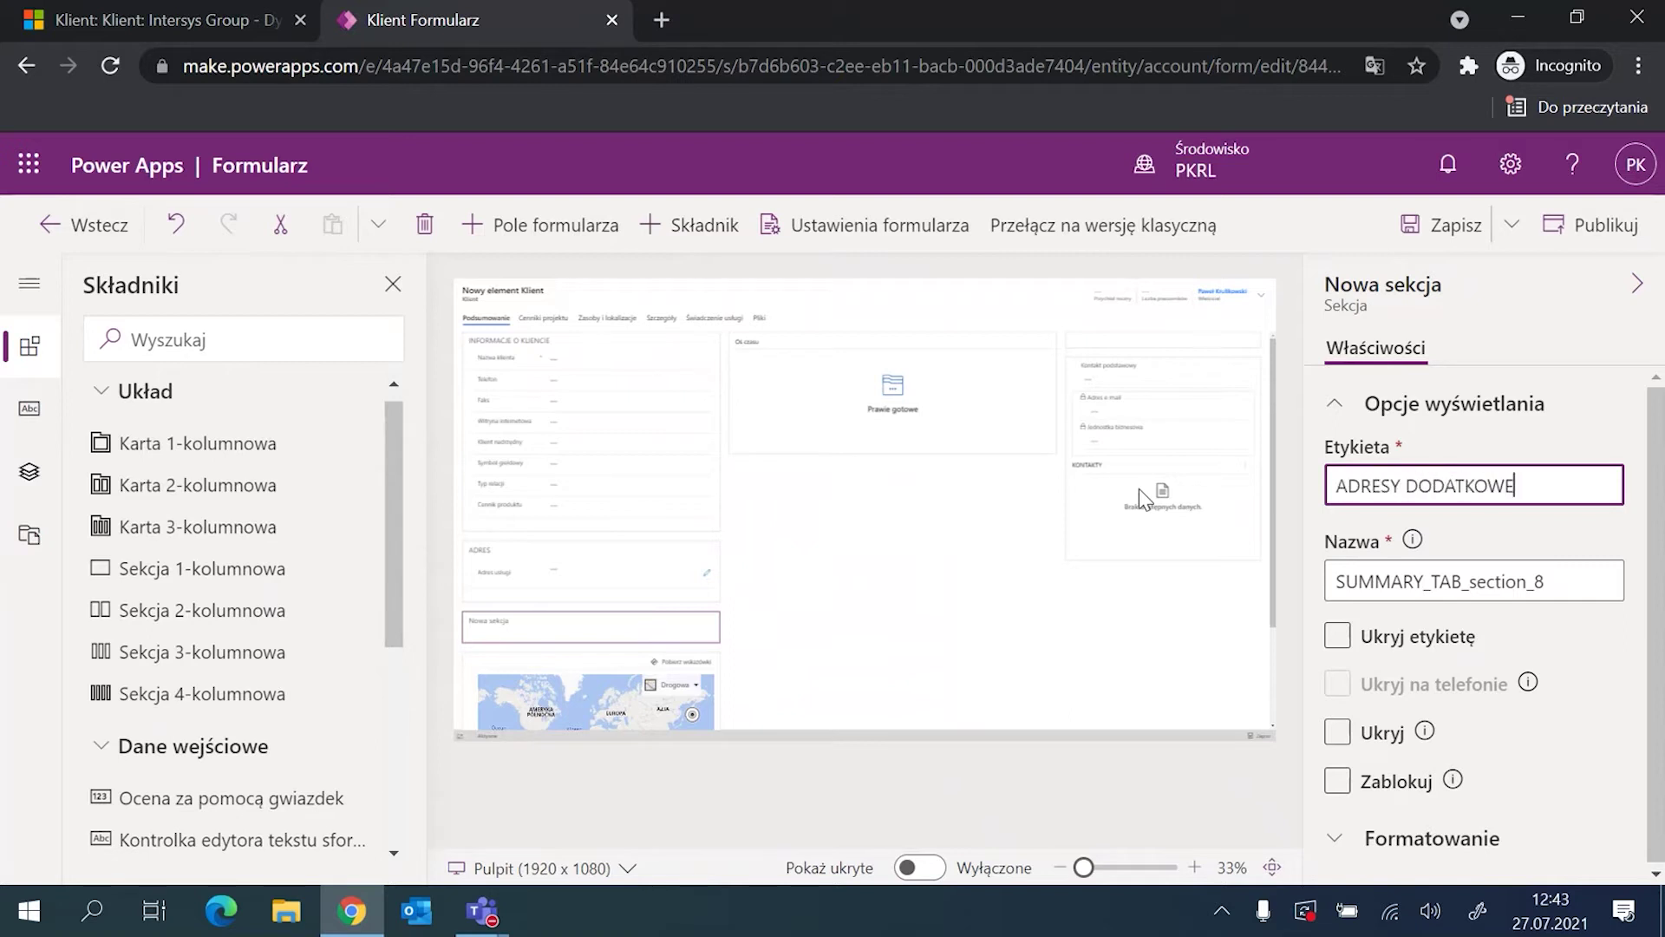
pyautogui.click(1132, 757)
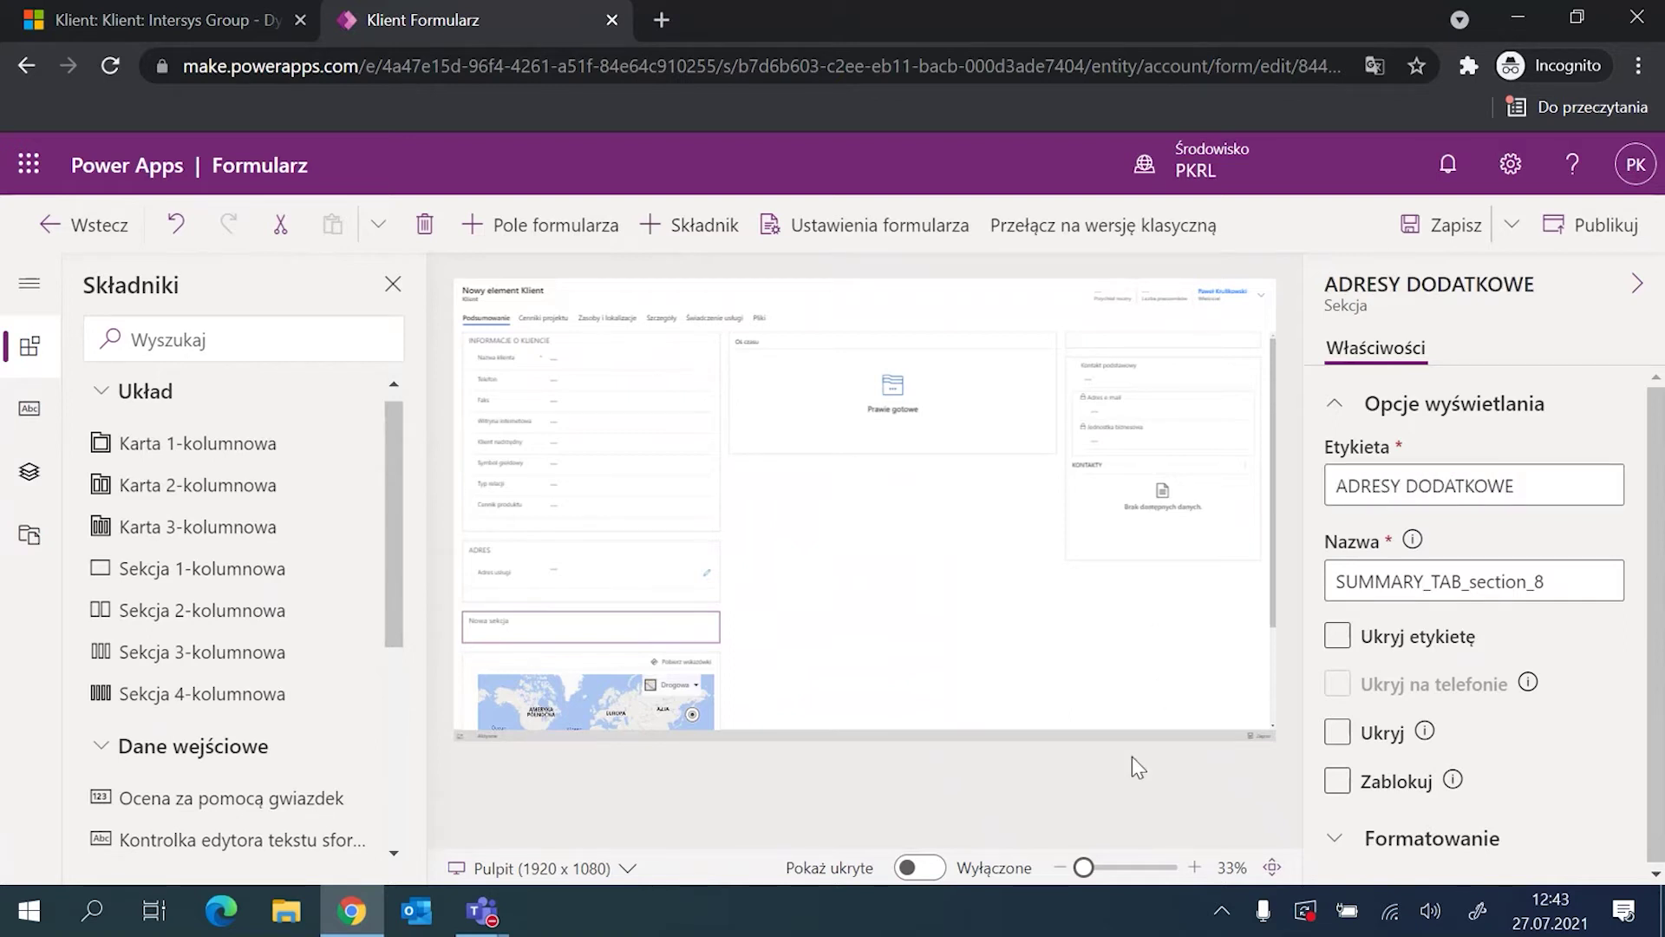
# Start inserting a subgrid into the ADRESY DODATKOWE section
pyautogui.scroll(-5, 321, 625)
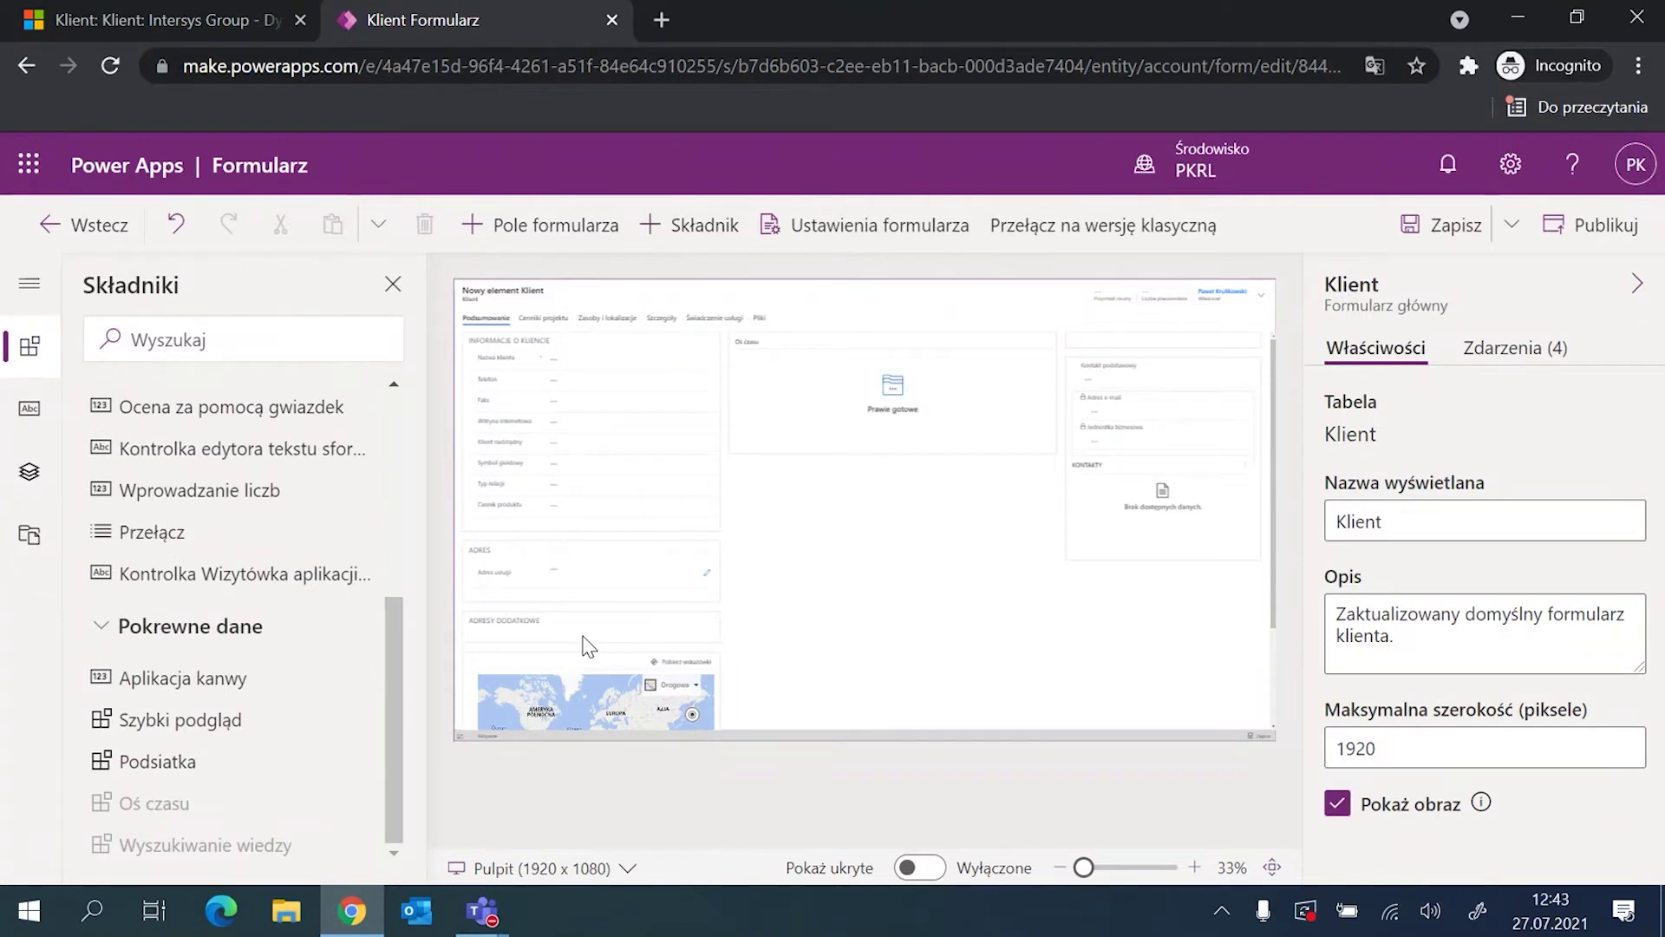
pyautogui.click(585, 642)
pyautogui.click(223, 767)
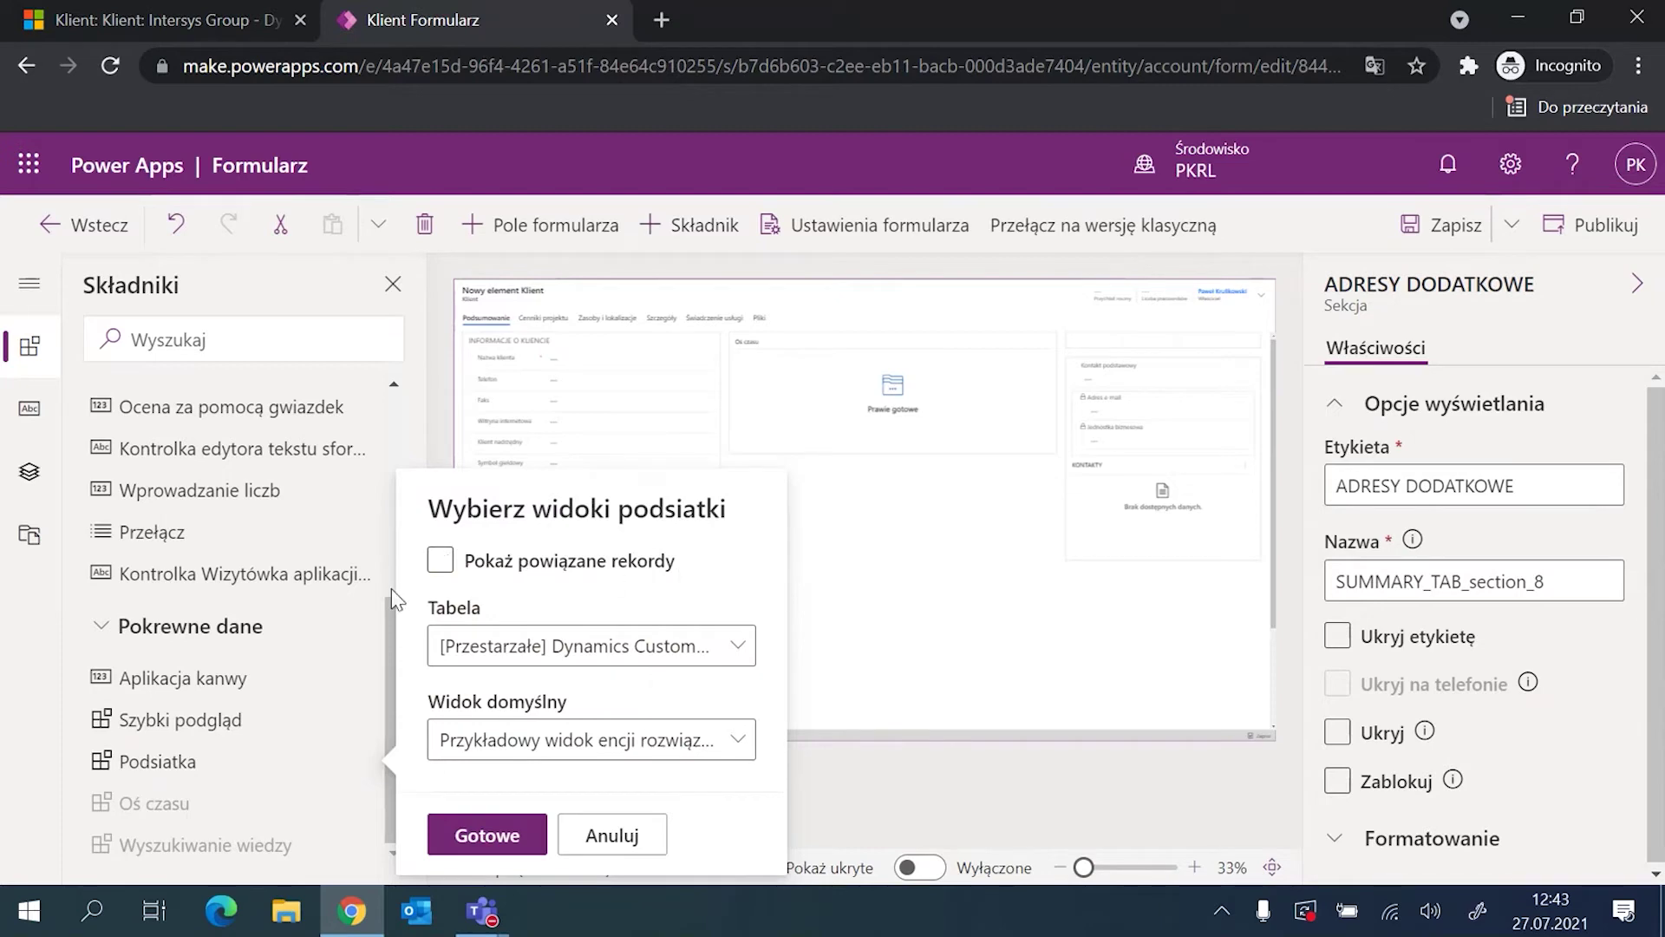
pyautogui.click(694, 656)
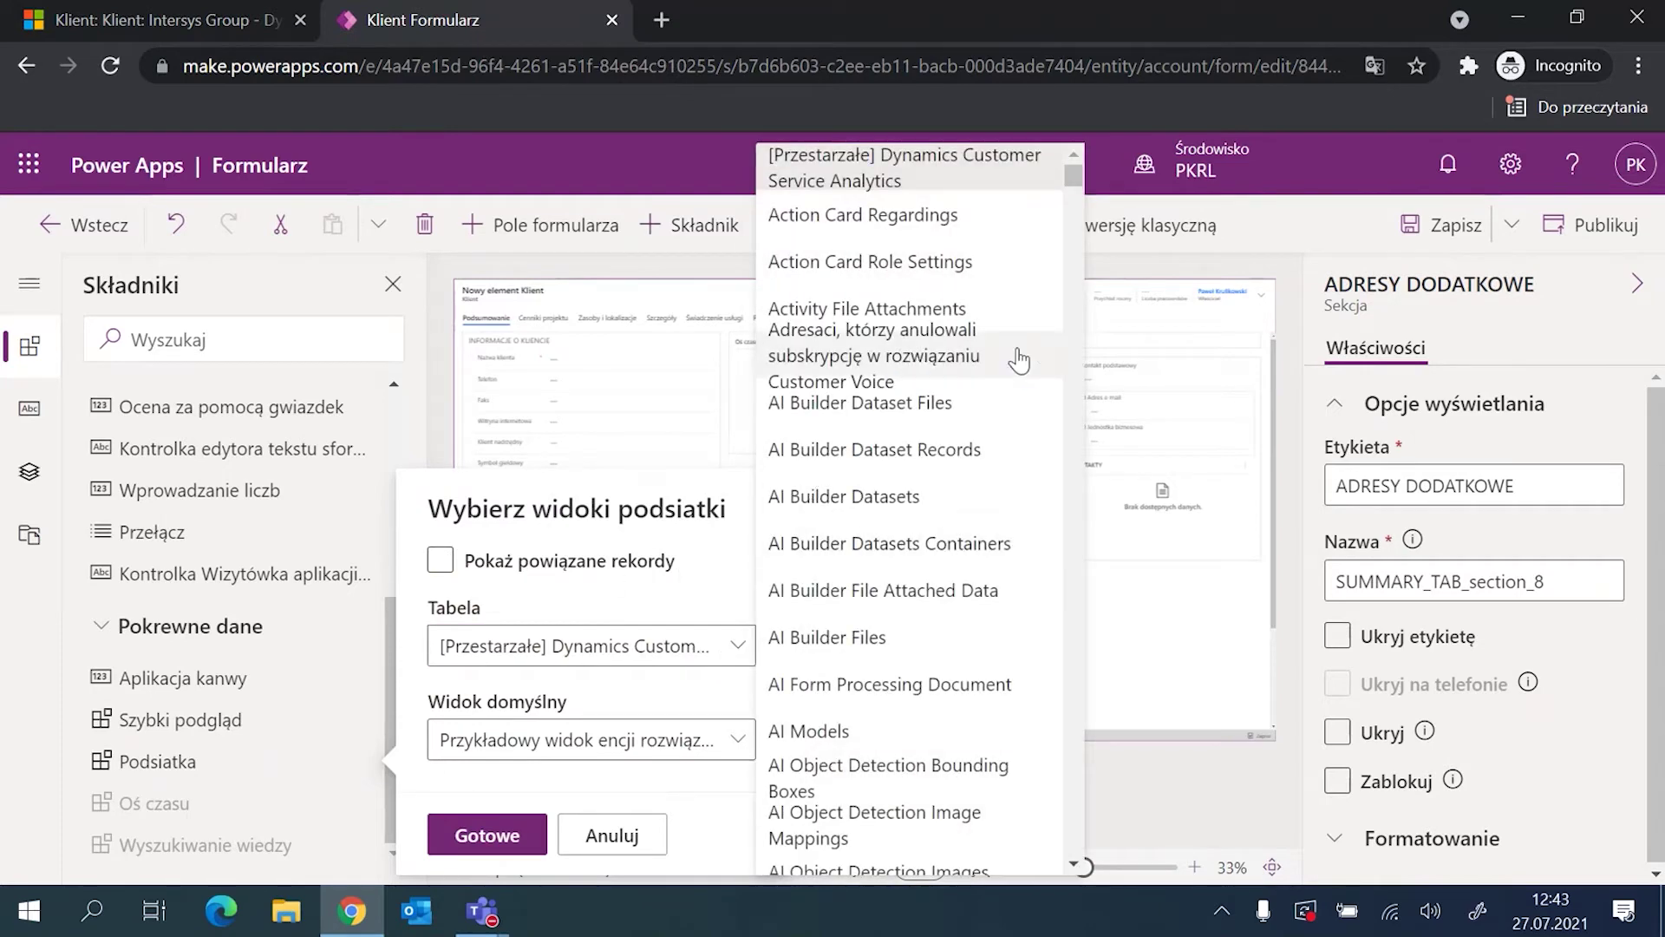
pyautogui.moveTo(1076, 179); pyautogui.dragTo(1077, 191)
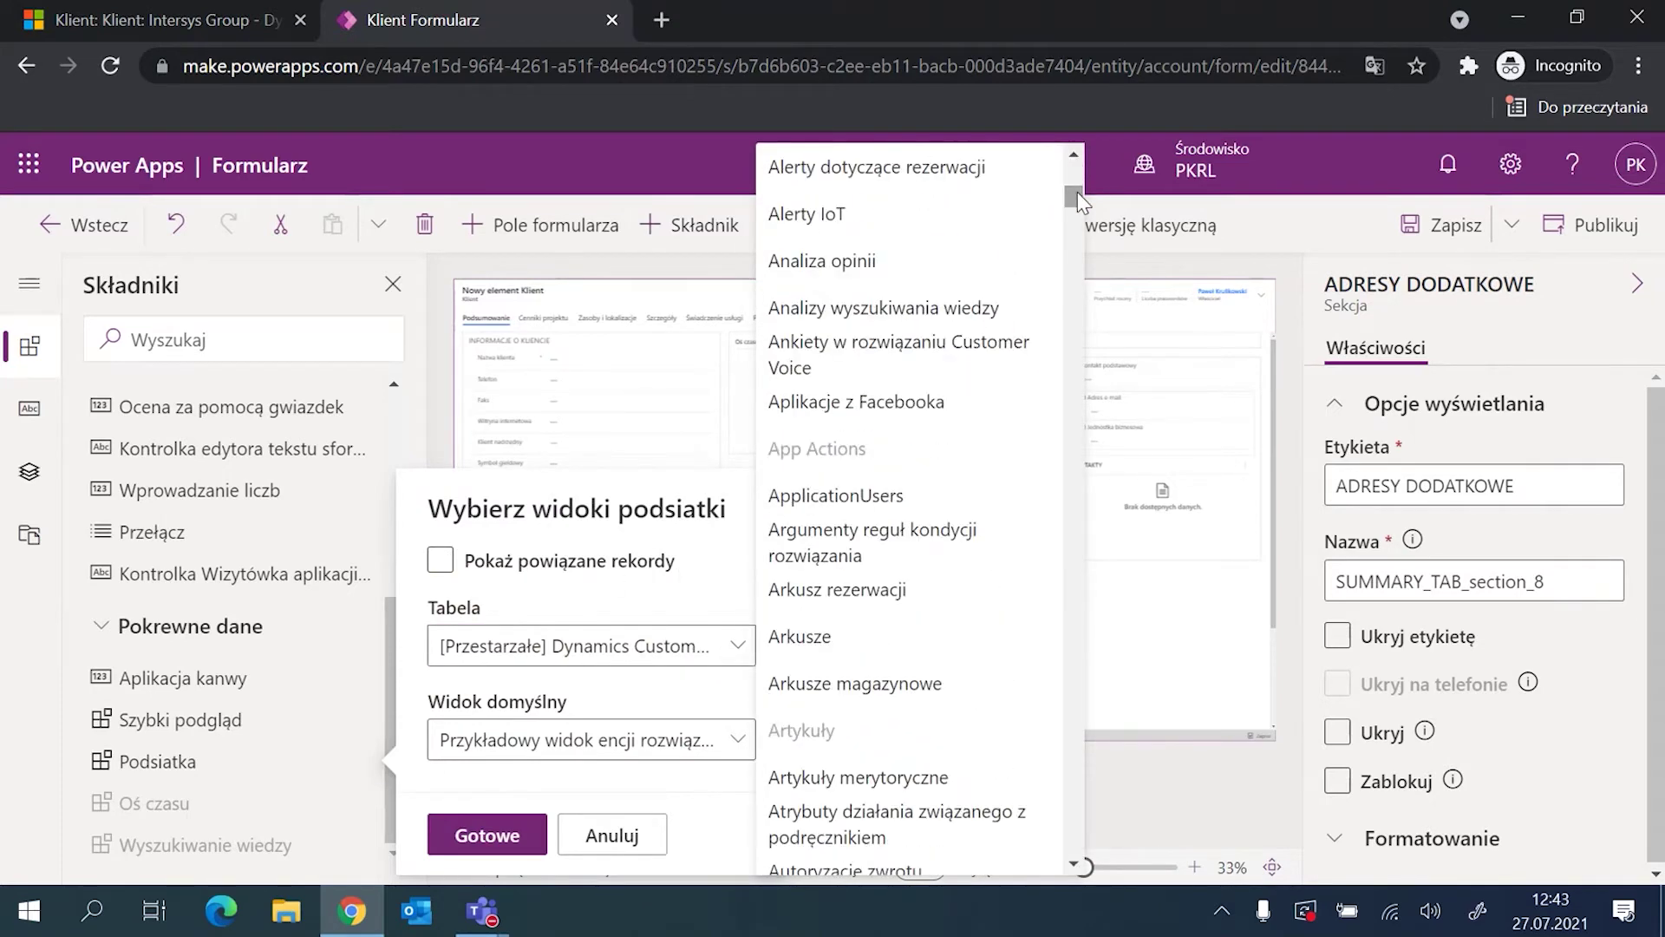
pyautogui.scroll(3, 980, 438)
pyautogui.scroll(8, 980, 438)
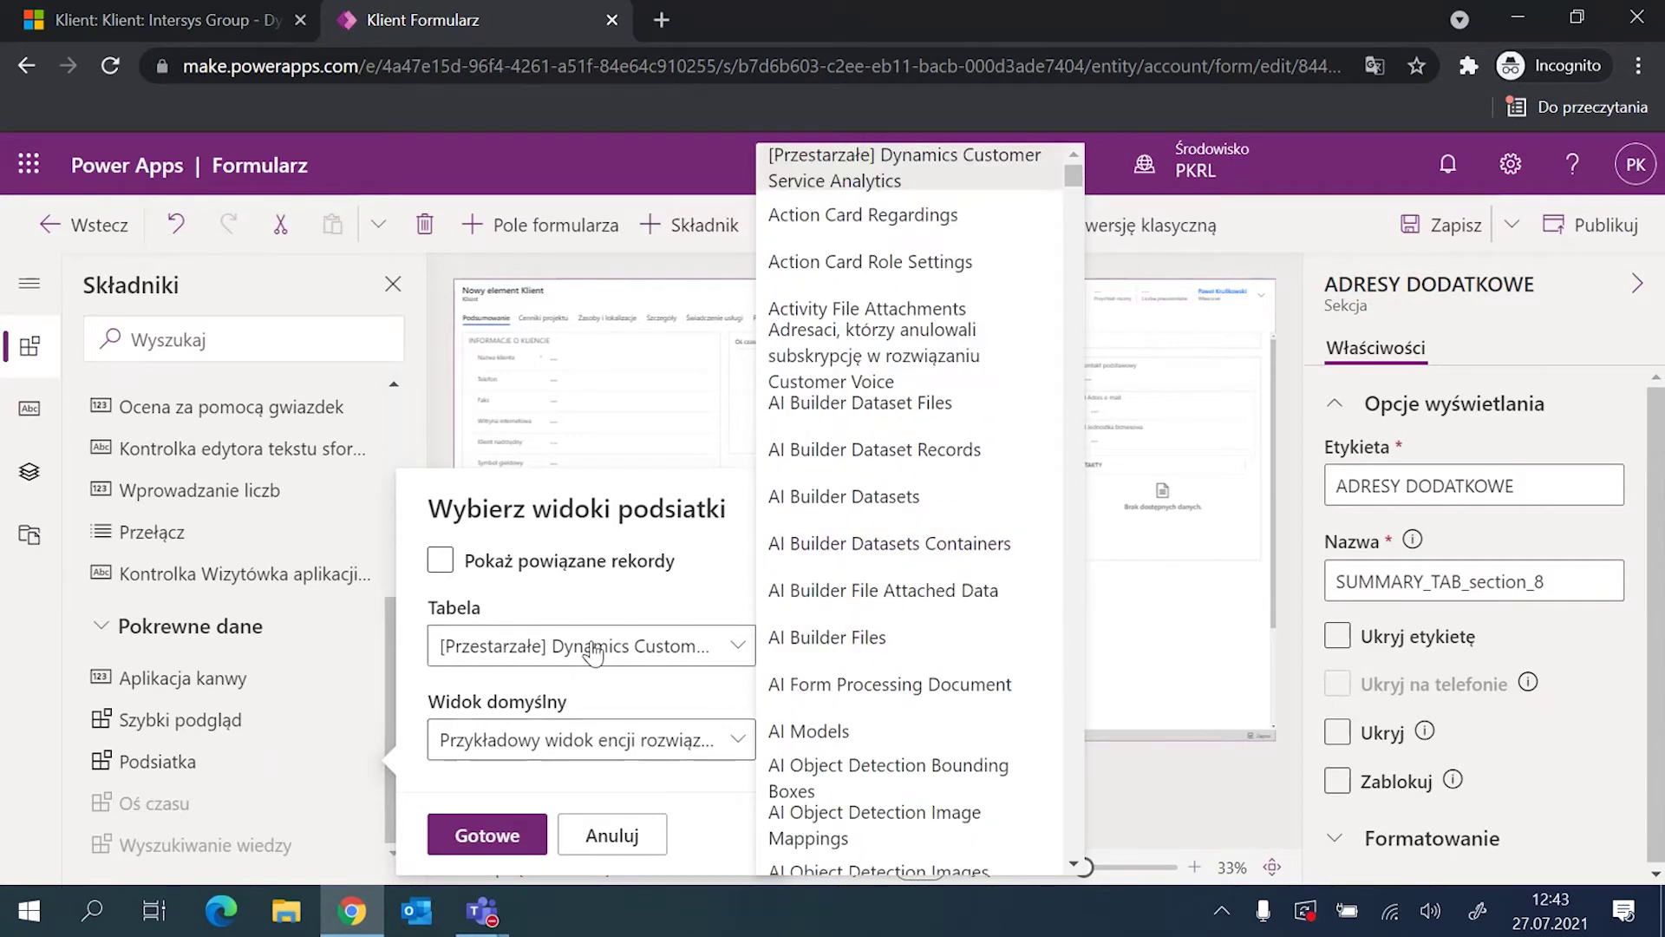
pyautogui.click(556, 574)
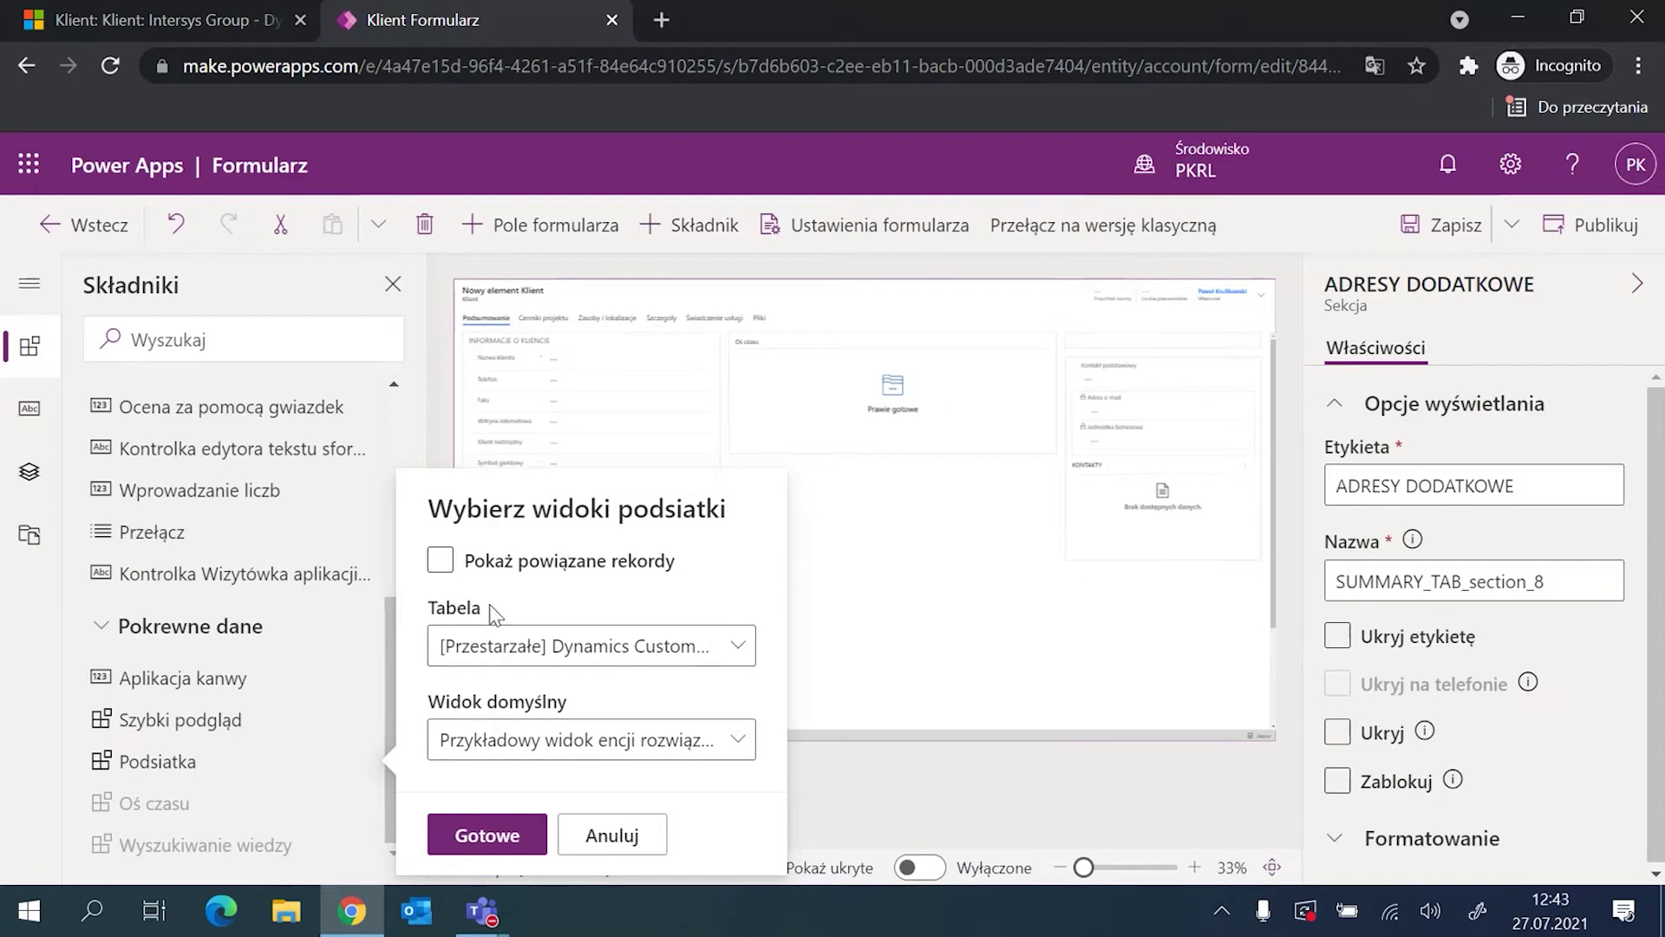
# Insert the subgrid with related records shown, table Adresy (Nadrzędny) and default view Wszystkie adresy klientów
pyautogui.click(454, 564)
pyautogui.click(456, 566)
pyautogui.click(441, 560)
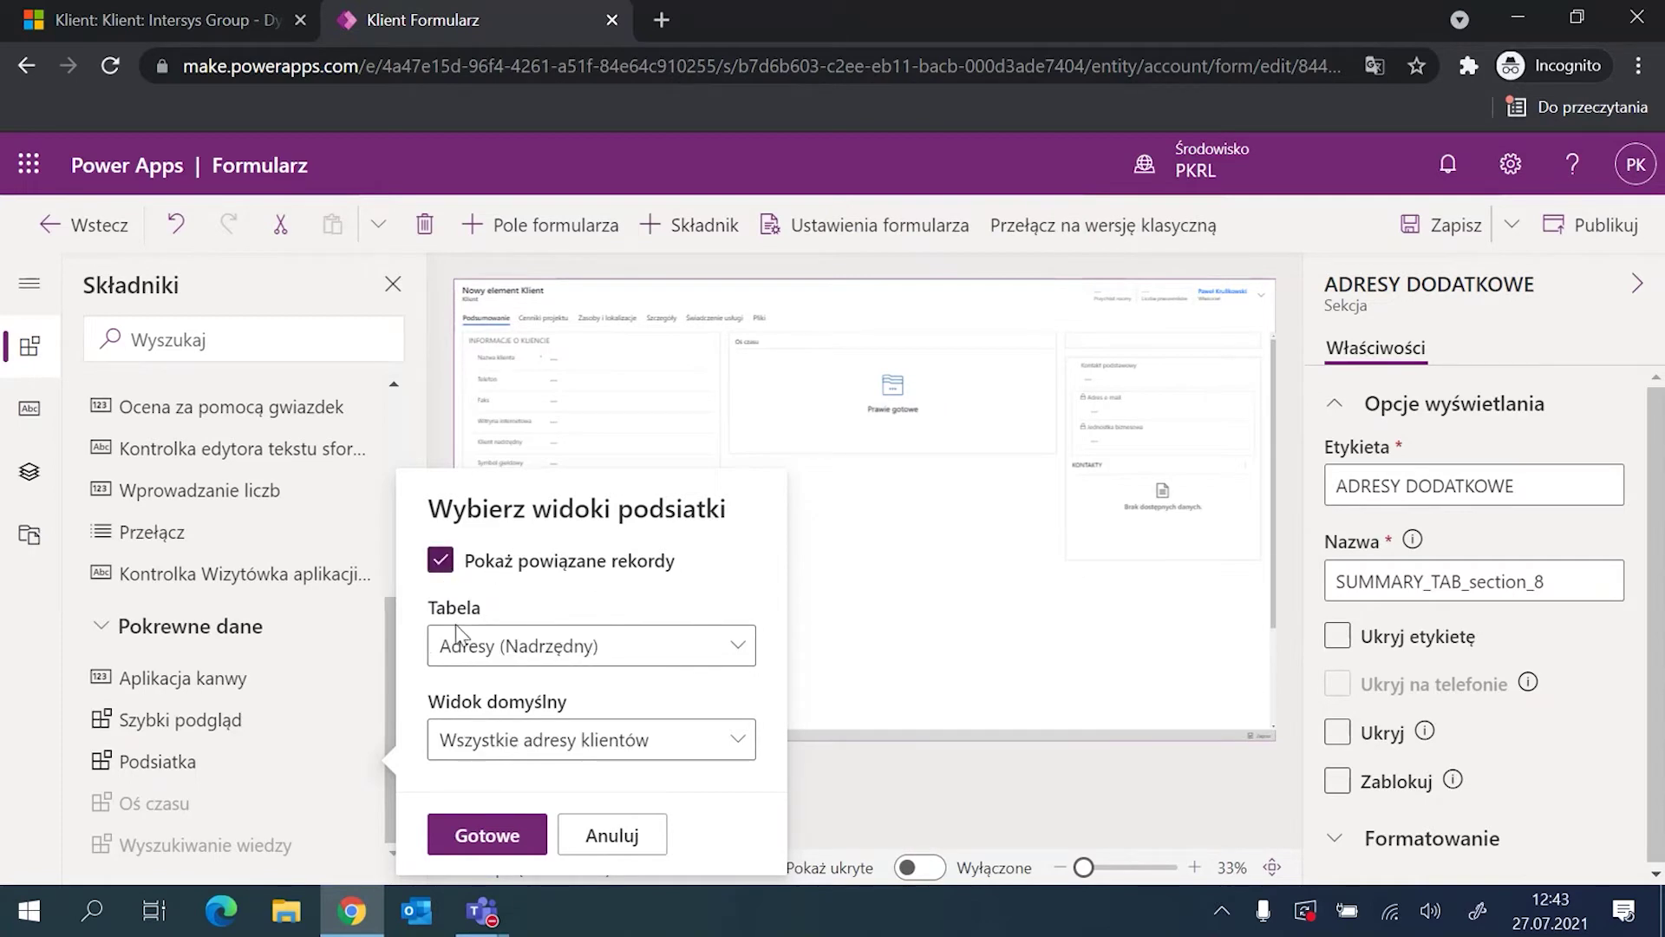
pyautogui.click(569, 659)
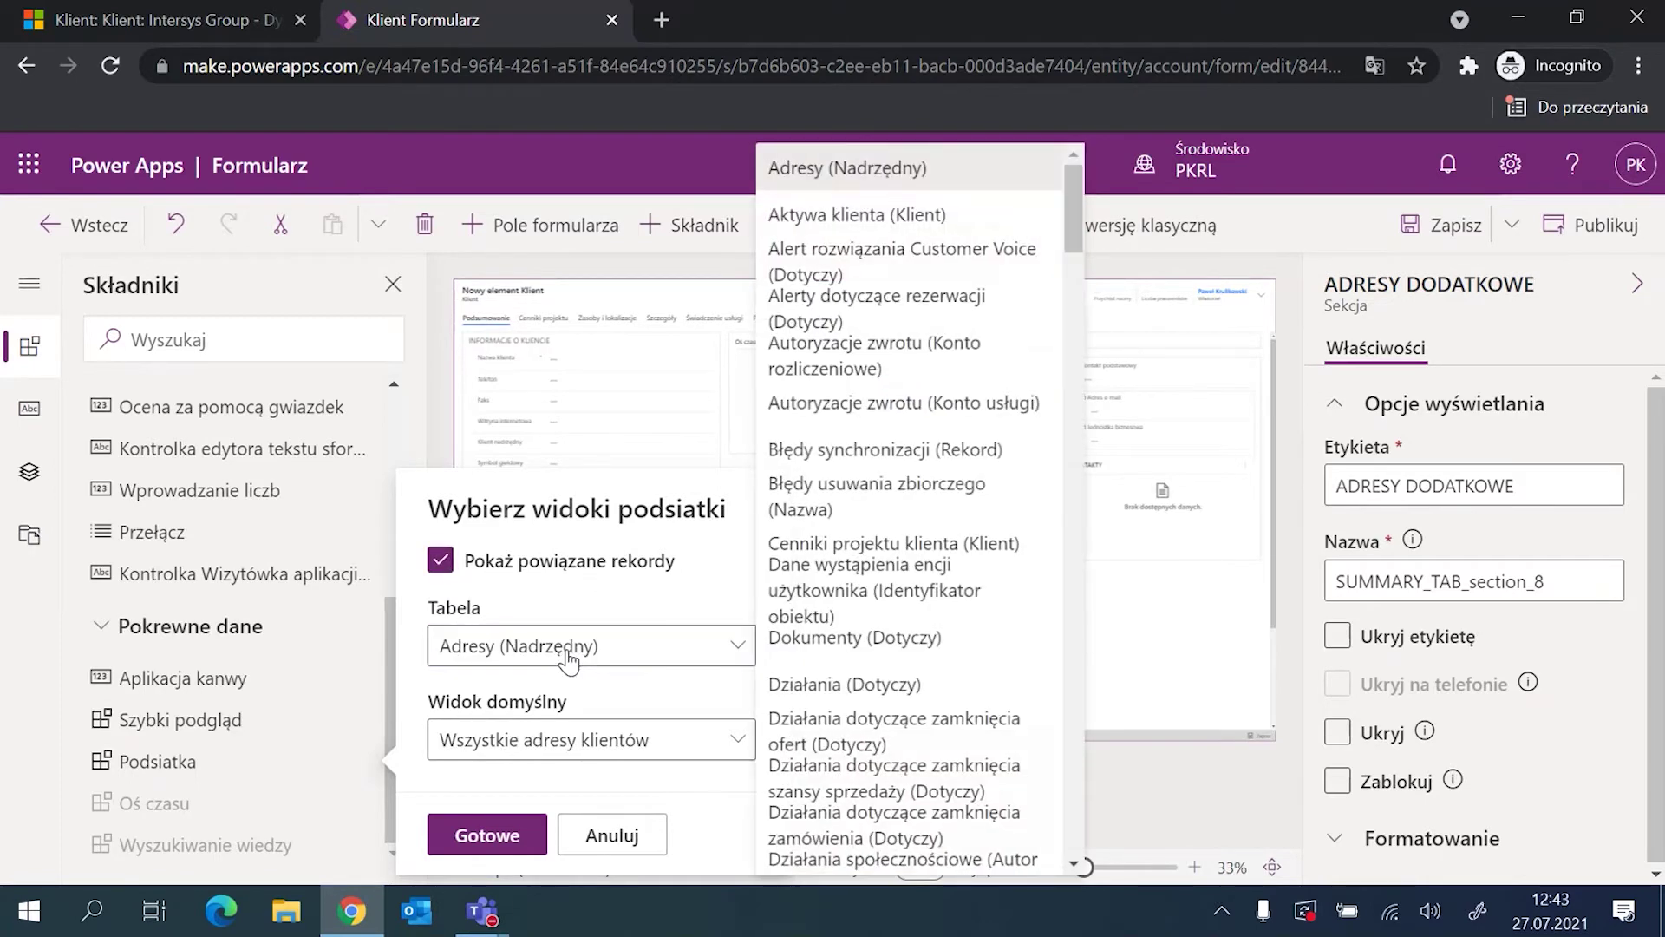
pyautogui.click(580, 657)
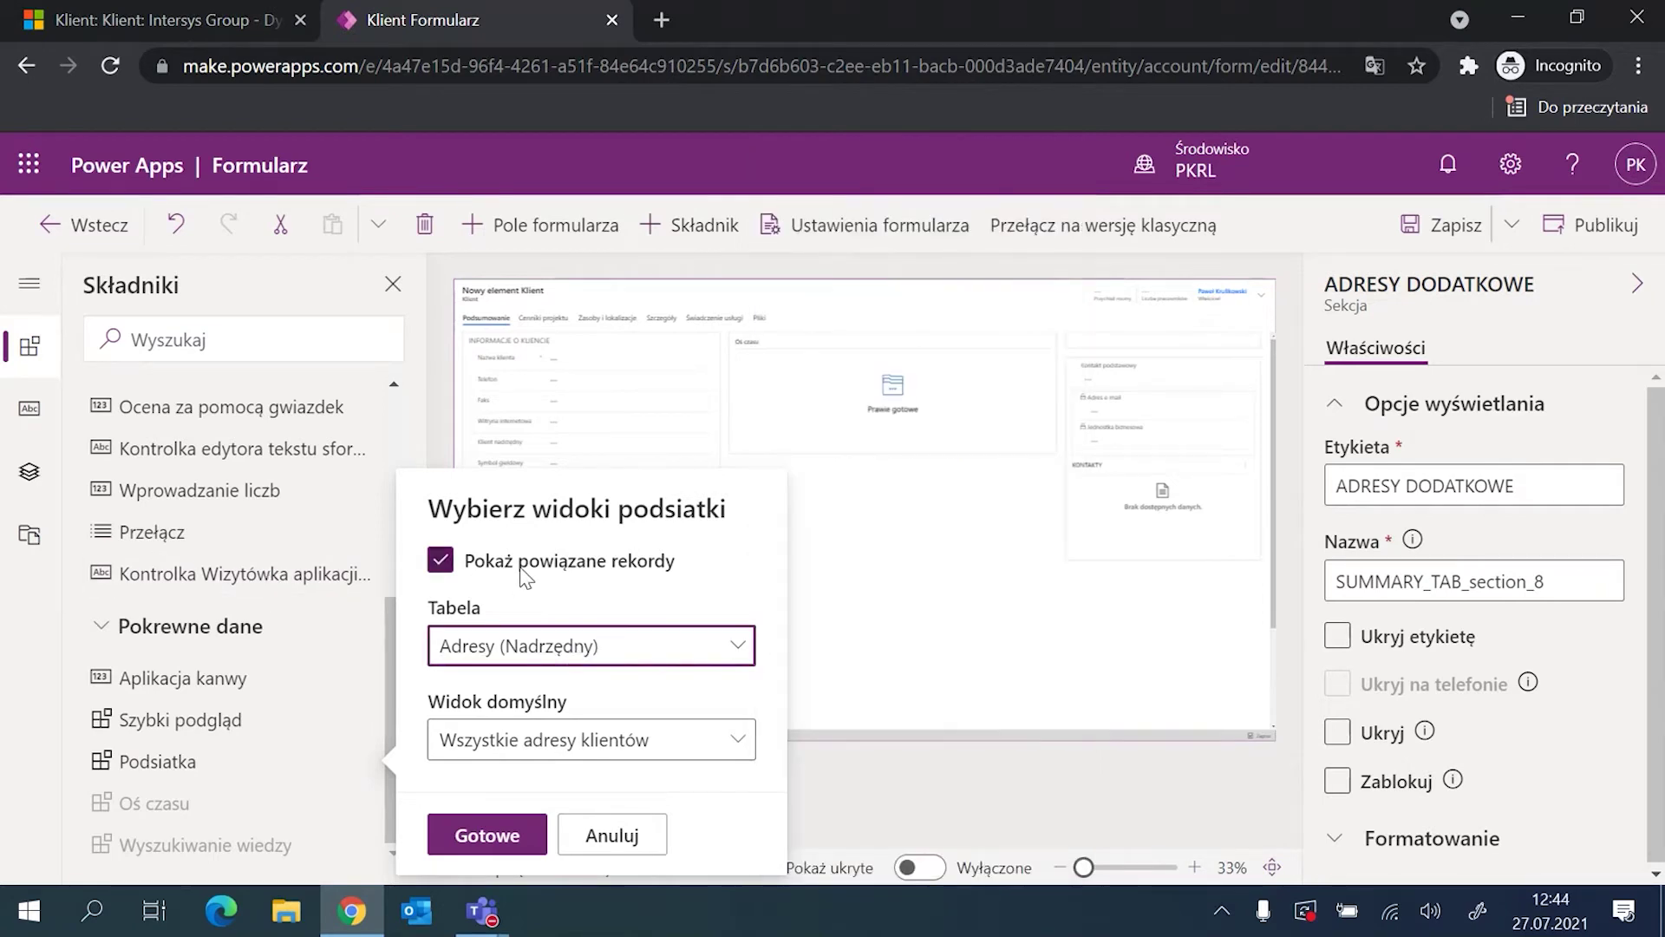
pyautogui.click(649, 746)
pyautogui.click(674, 743)
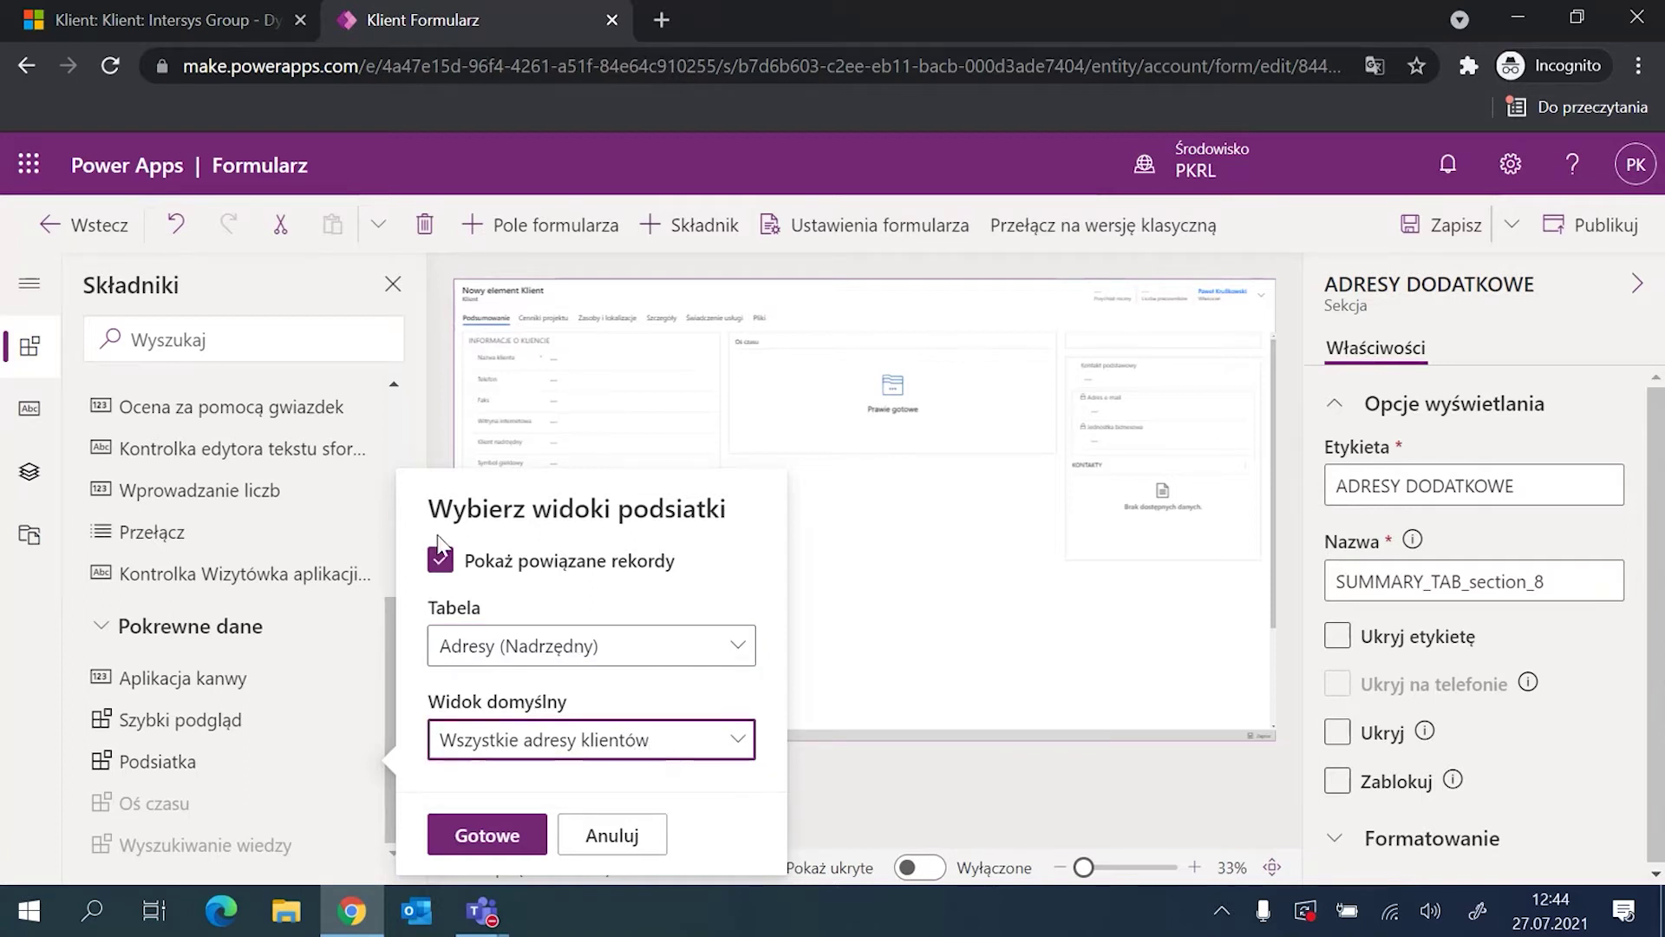
pyautogui.click(486, 833)
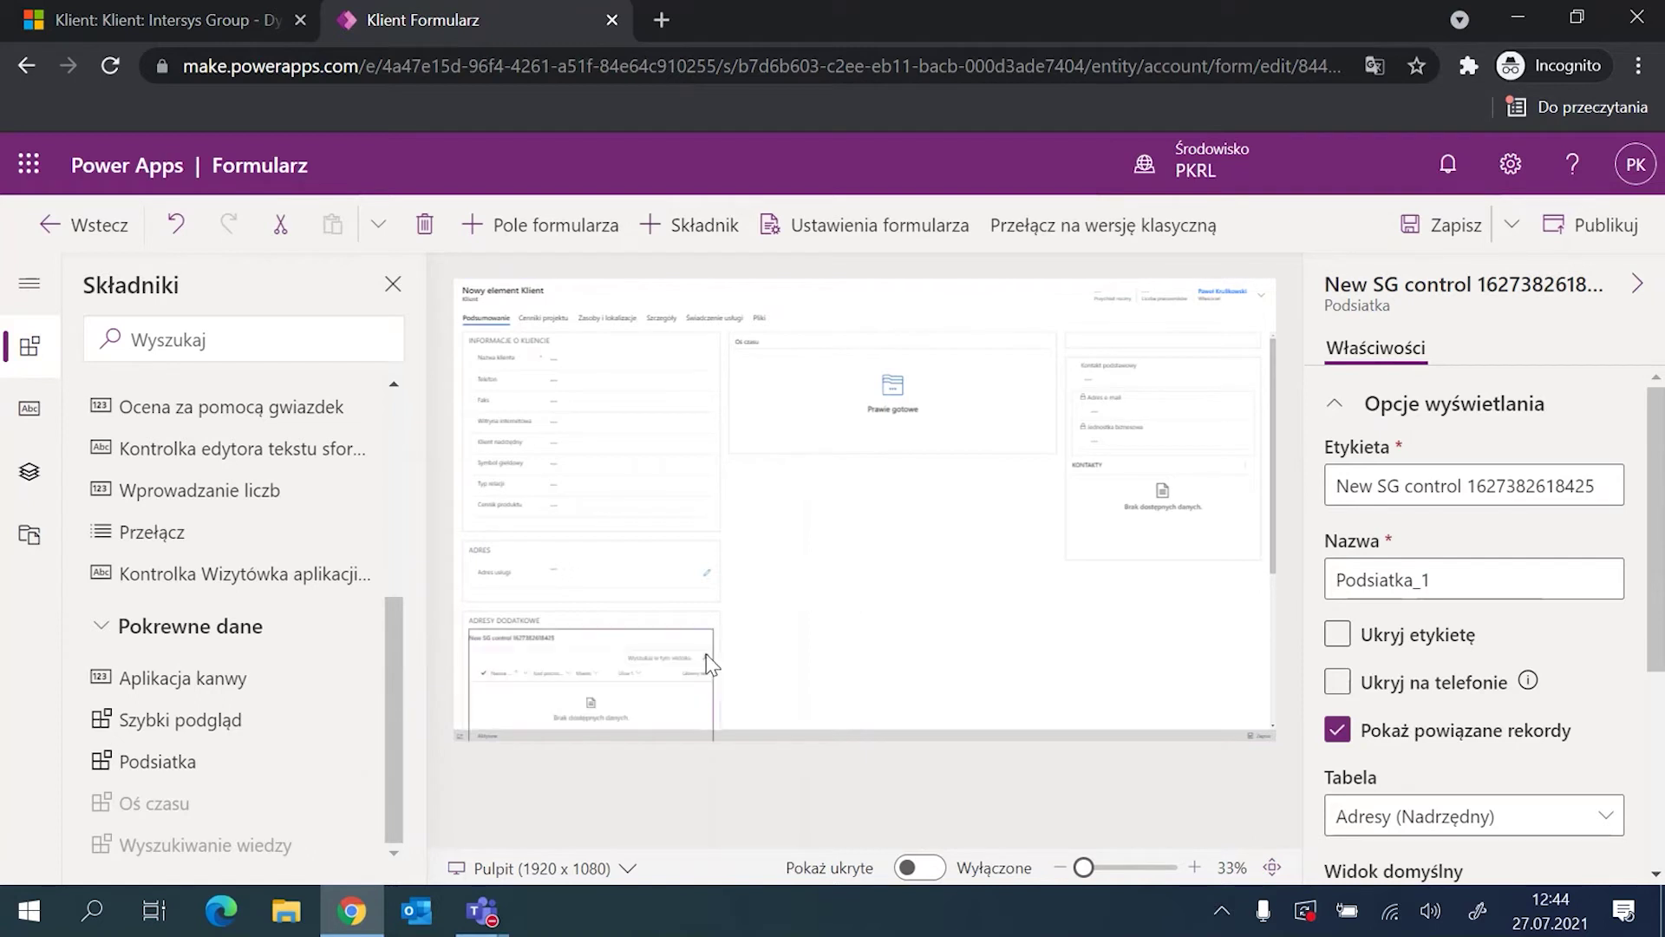
# Set the new subgrid's label to ADRESY DODATKOWE
pyautogui.tripleClick(1549, 486)
pyautogui.write('ADRESY DODATKOWE')
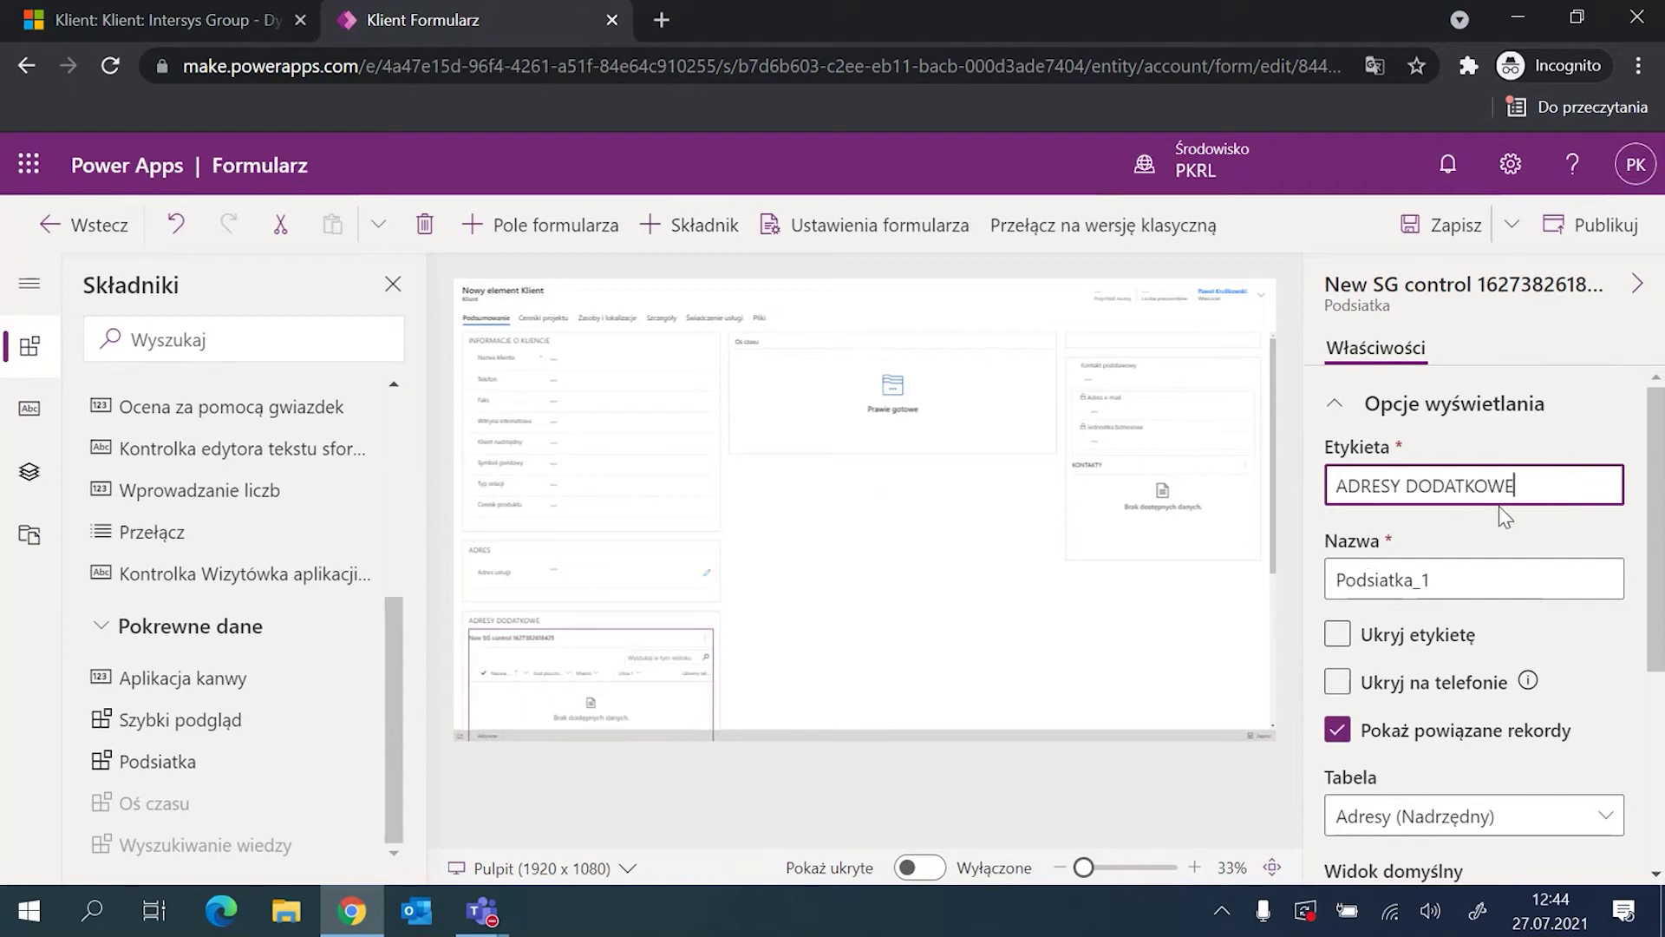
pyautogui.click(1181, 659)
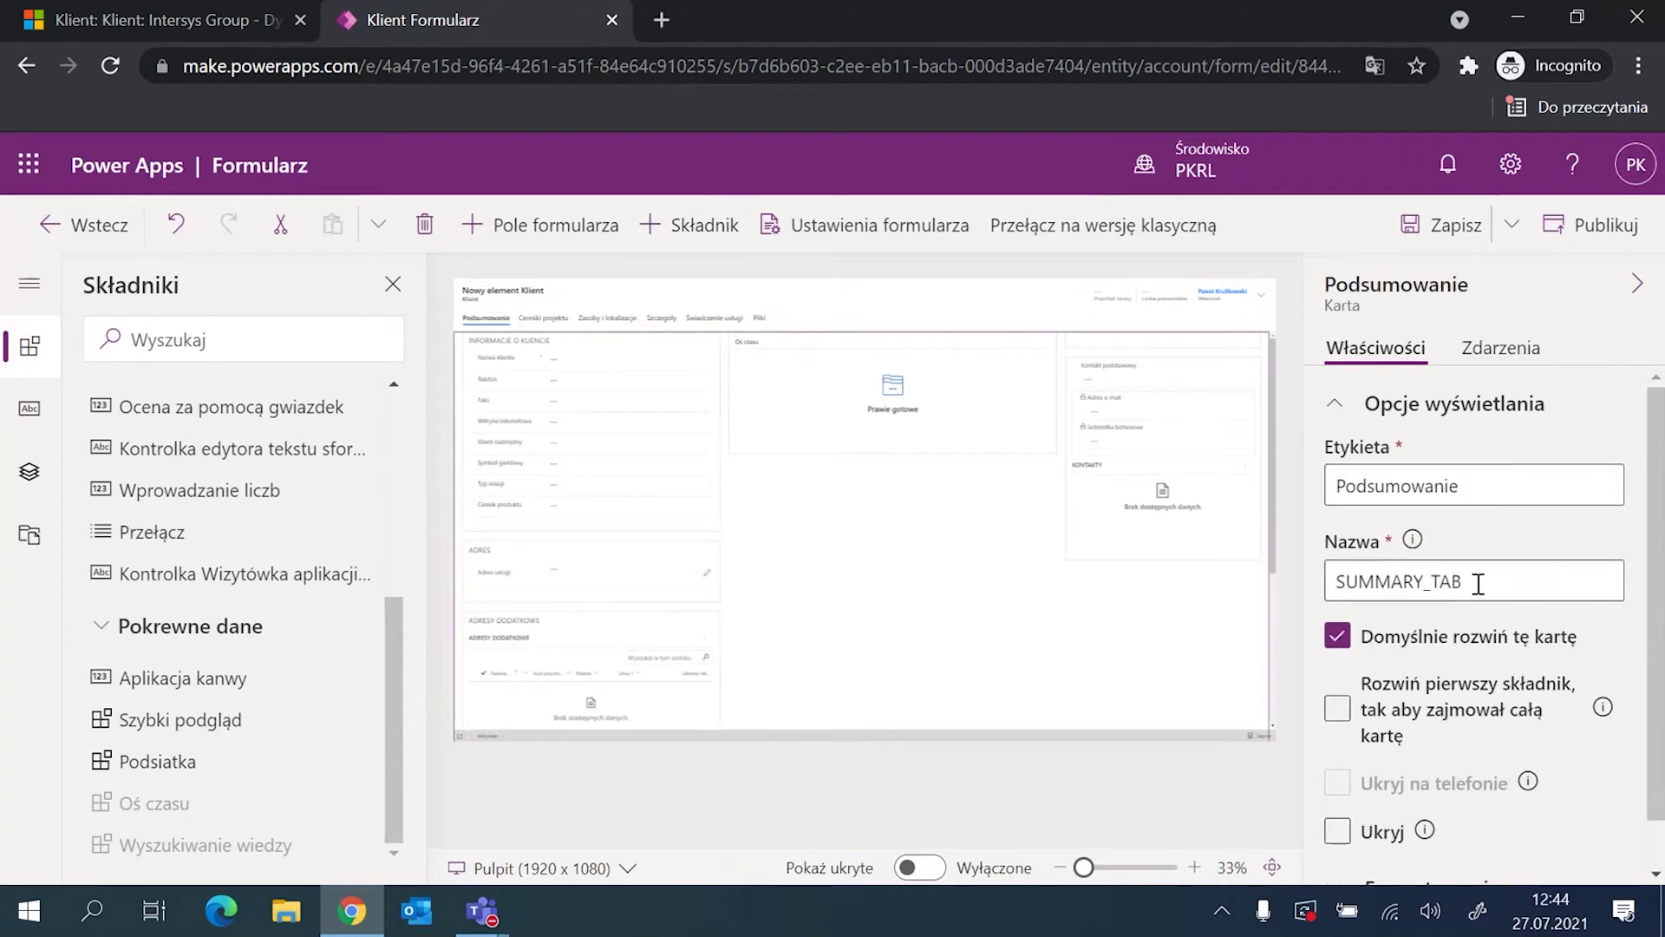
# Save and publish the Klient form
pyautogui.click(1431, 226)
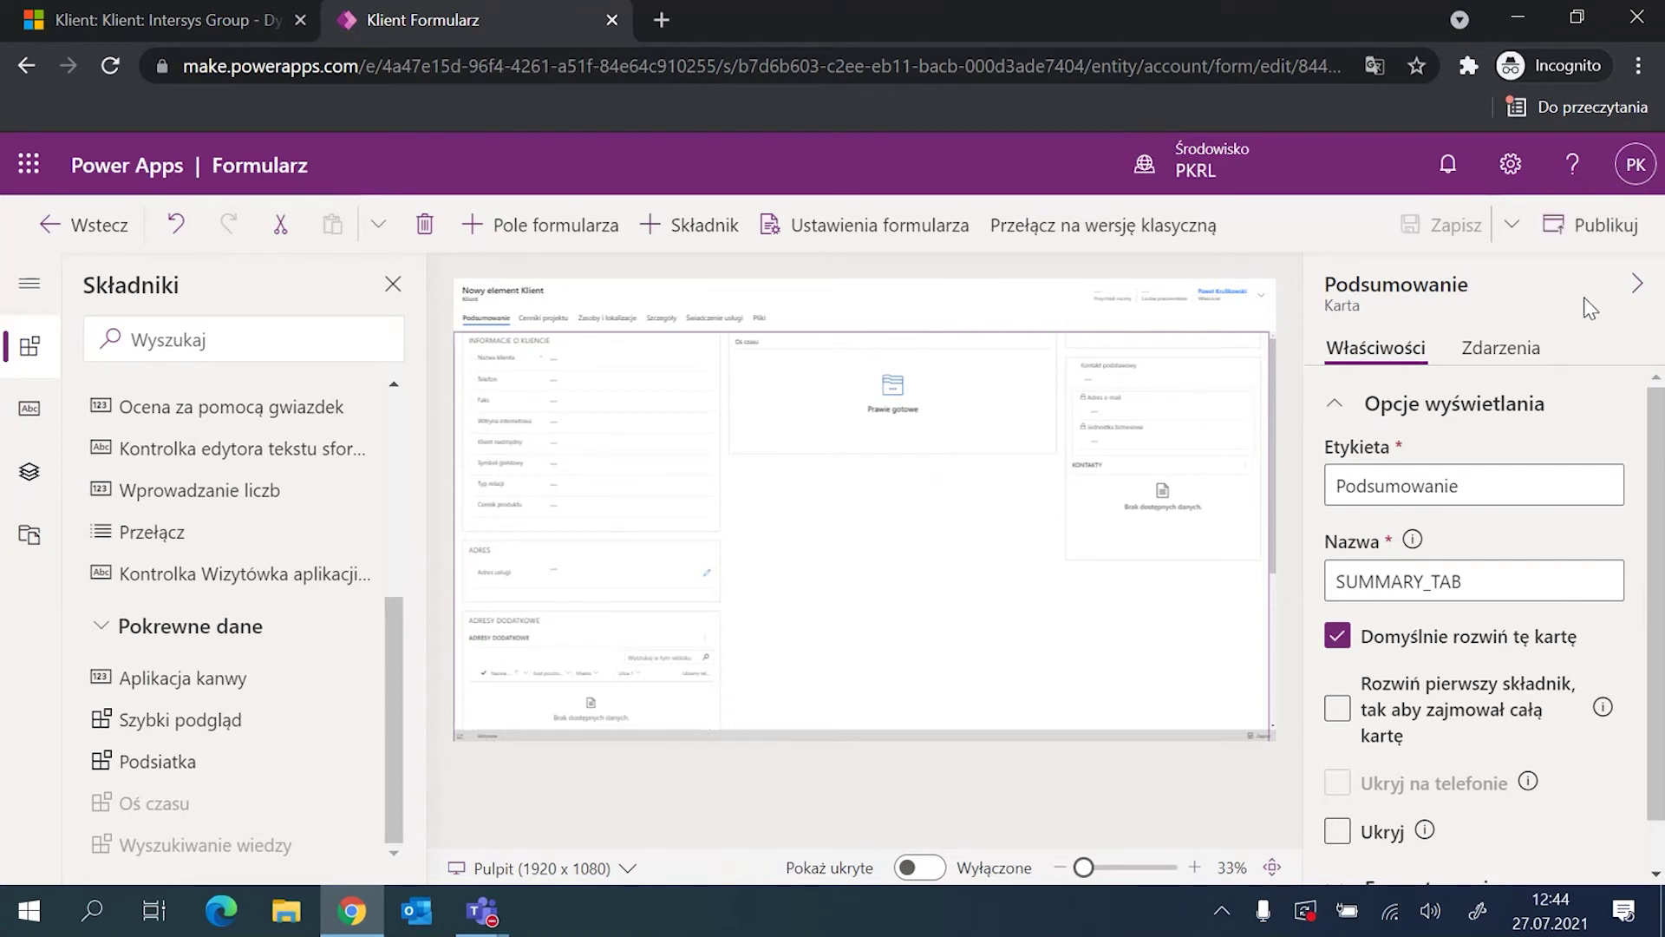
pyautogui.click(1592, 225)
# Switch to Dynamics 365, reload the Intersys Group client record and bring up its ADRESY DODATKOWE section
pyautogui.click(181, 16)
pyautogui.click(340, 35)
pyautogui.click(239, 26)
pyautogui.press('F5')
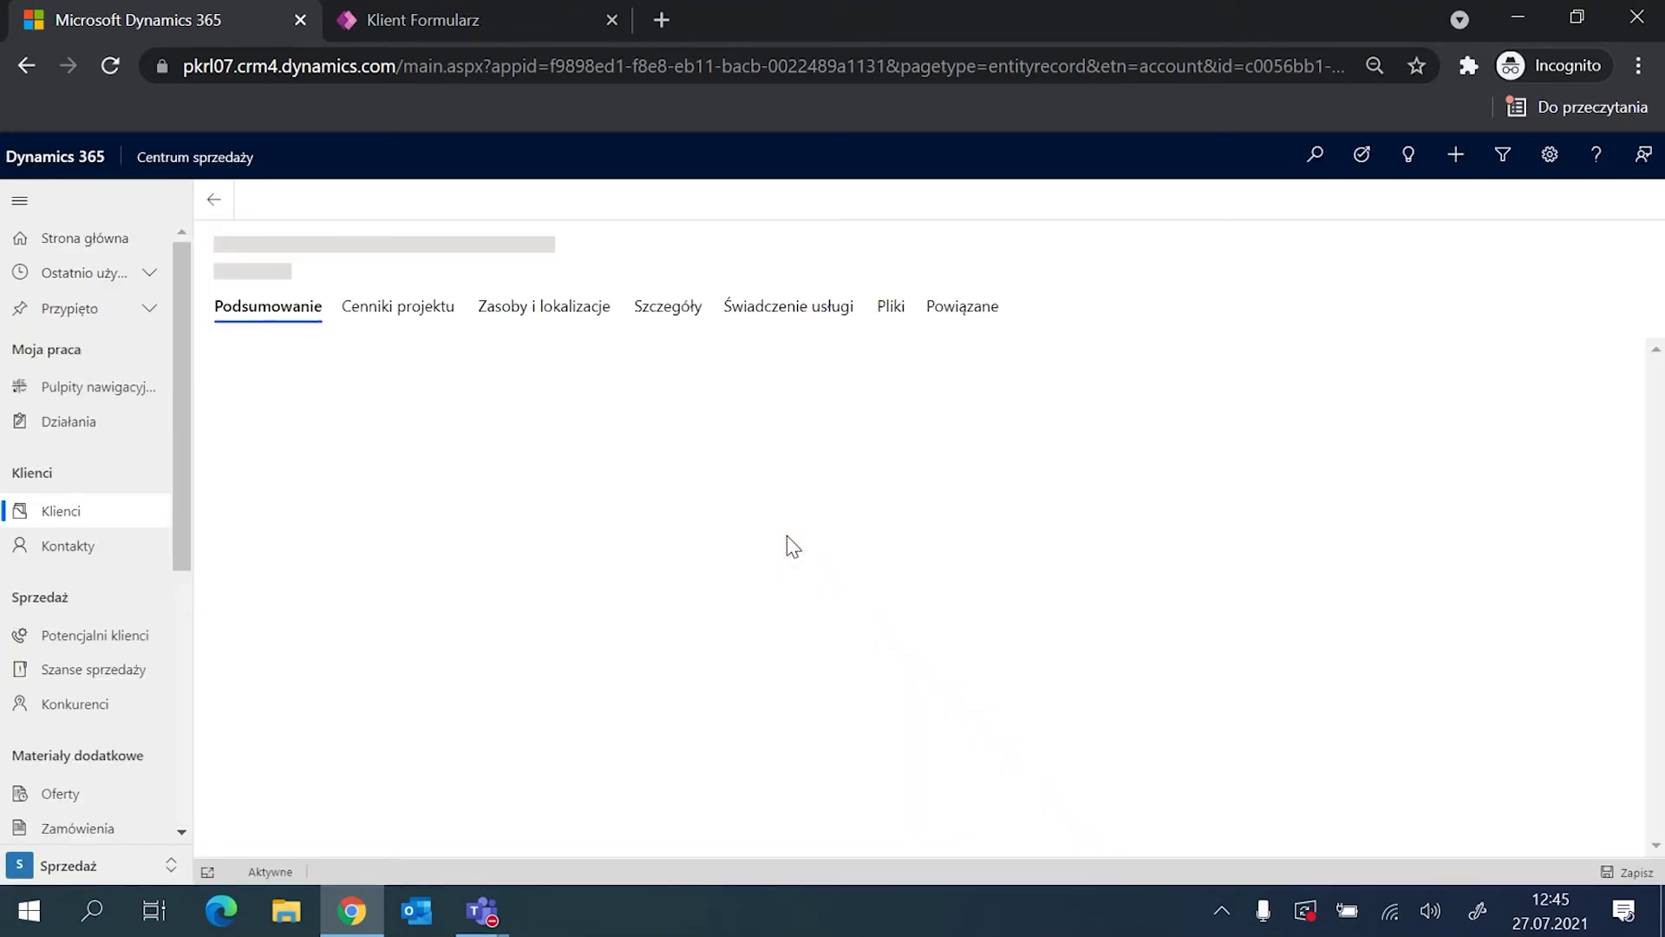
pyautogui.scroll(-3, 538, 560)
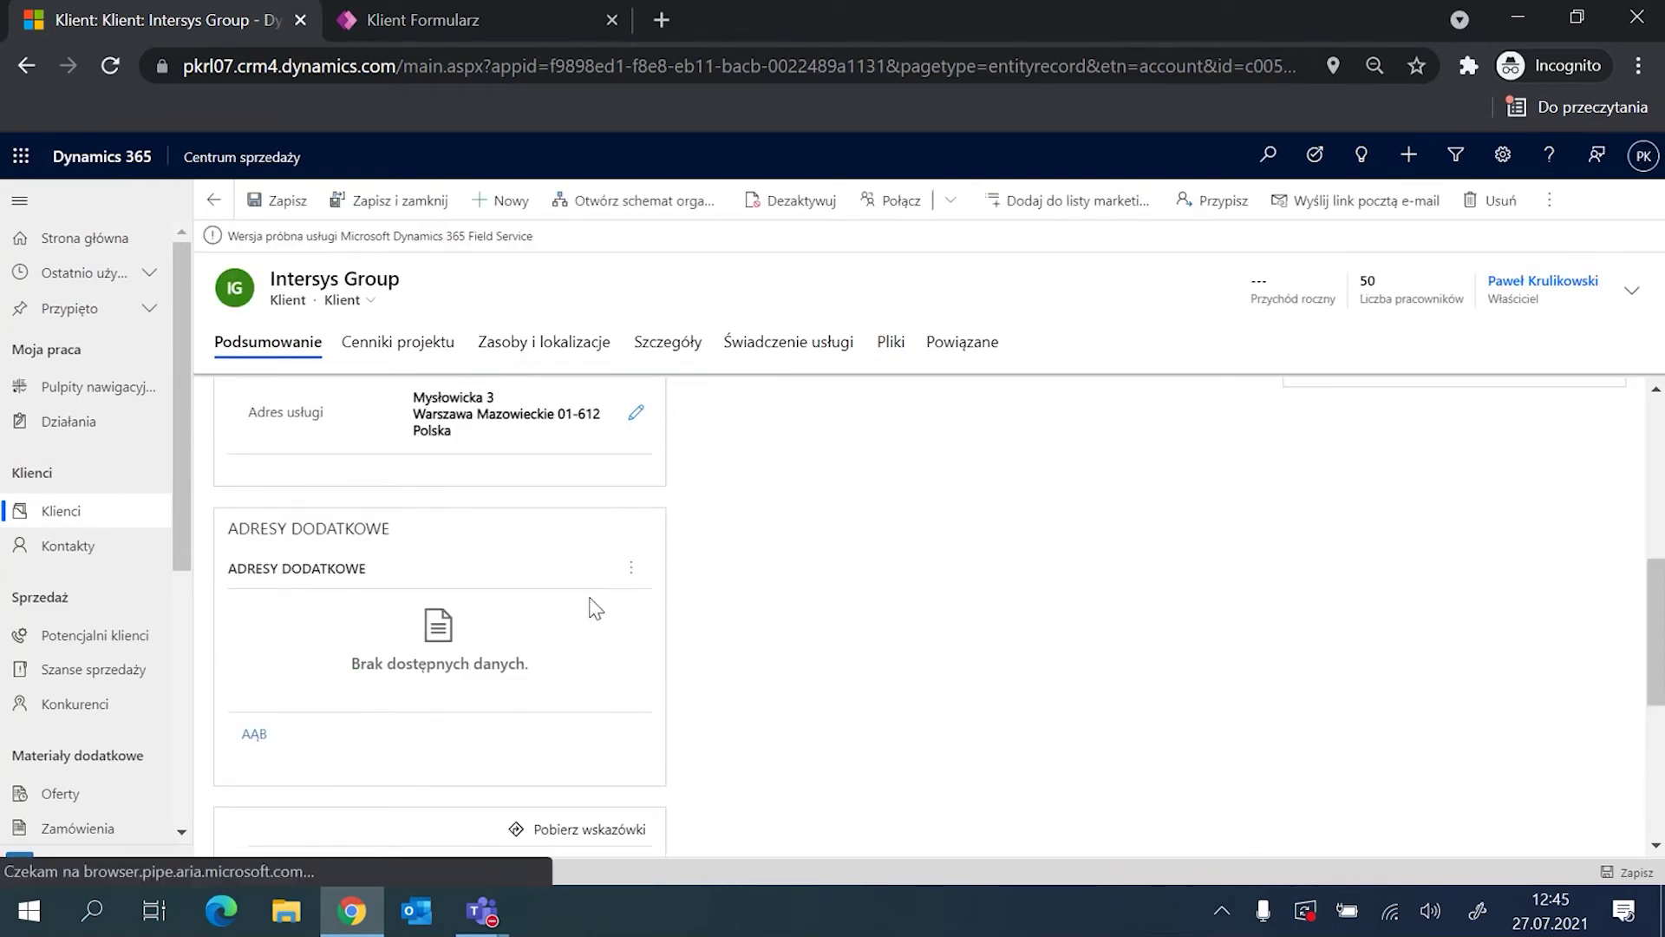
pyautogui.scroll(-4, 417, 676)
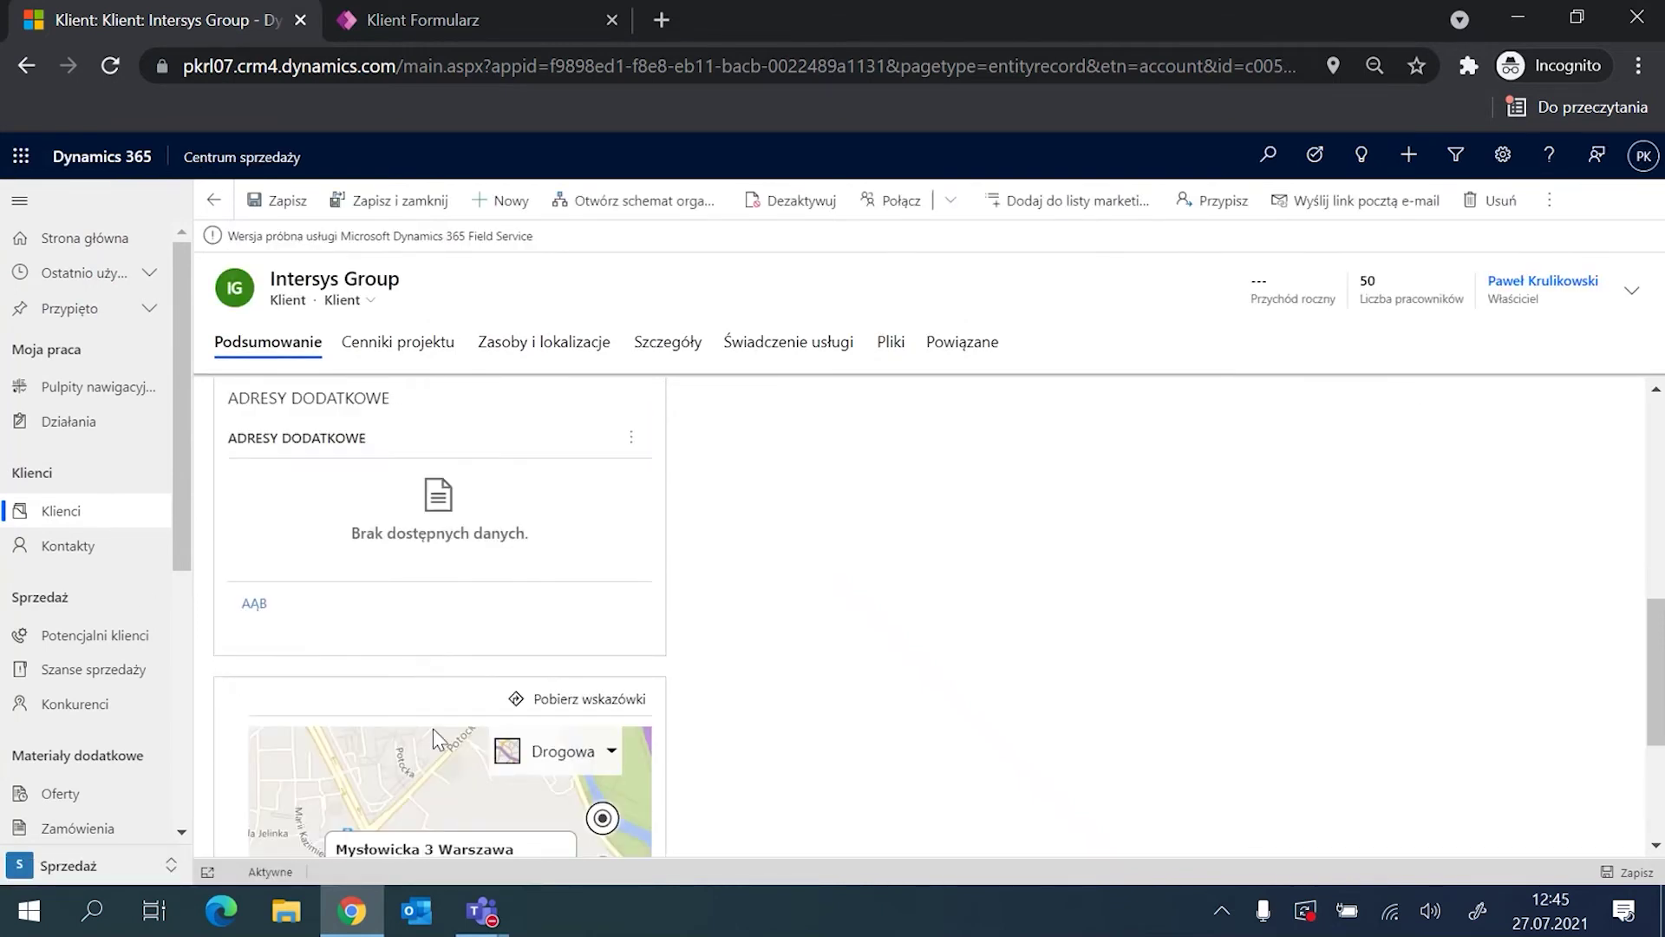
pyautogui.scroll(2, 579, 607)
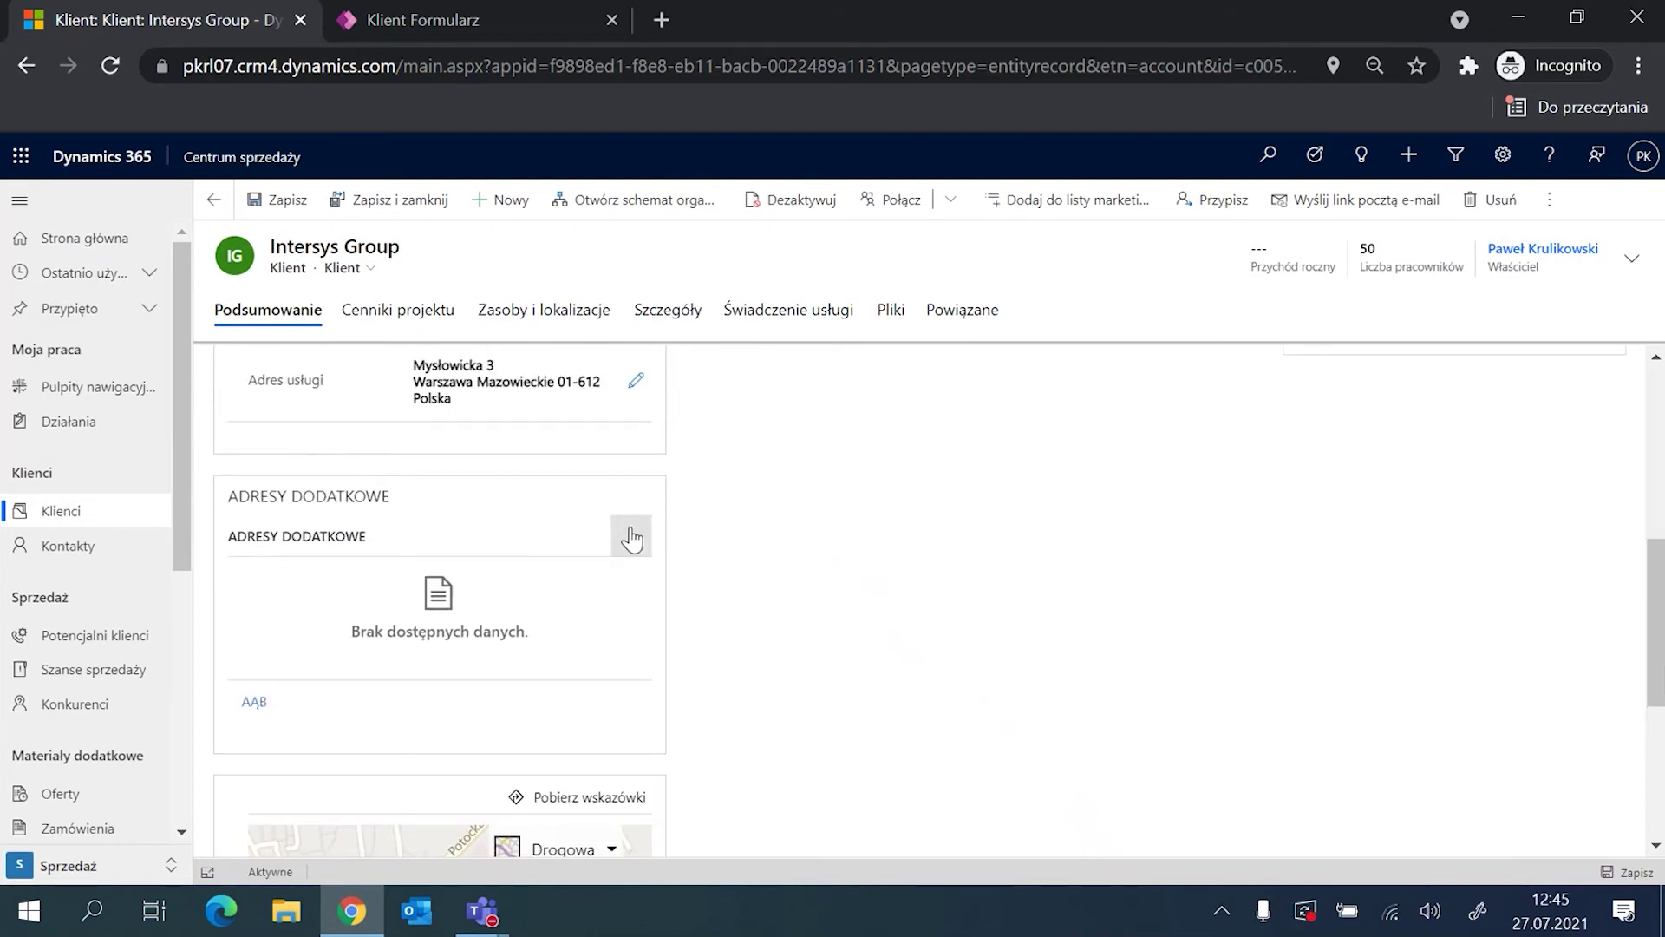
# Show the additional commands of the ADRESY DODATKOWE subgrid and reduce the page zoom to 50%
pyautogui.click(631, 535)
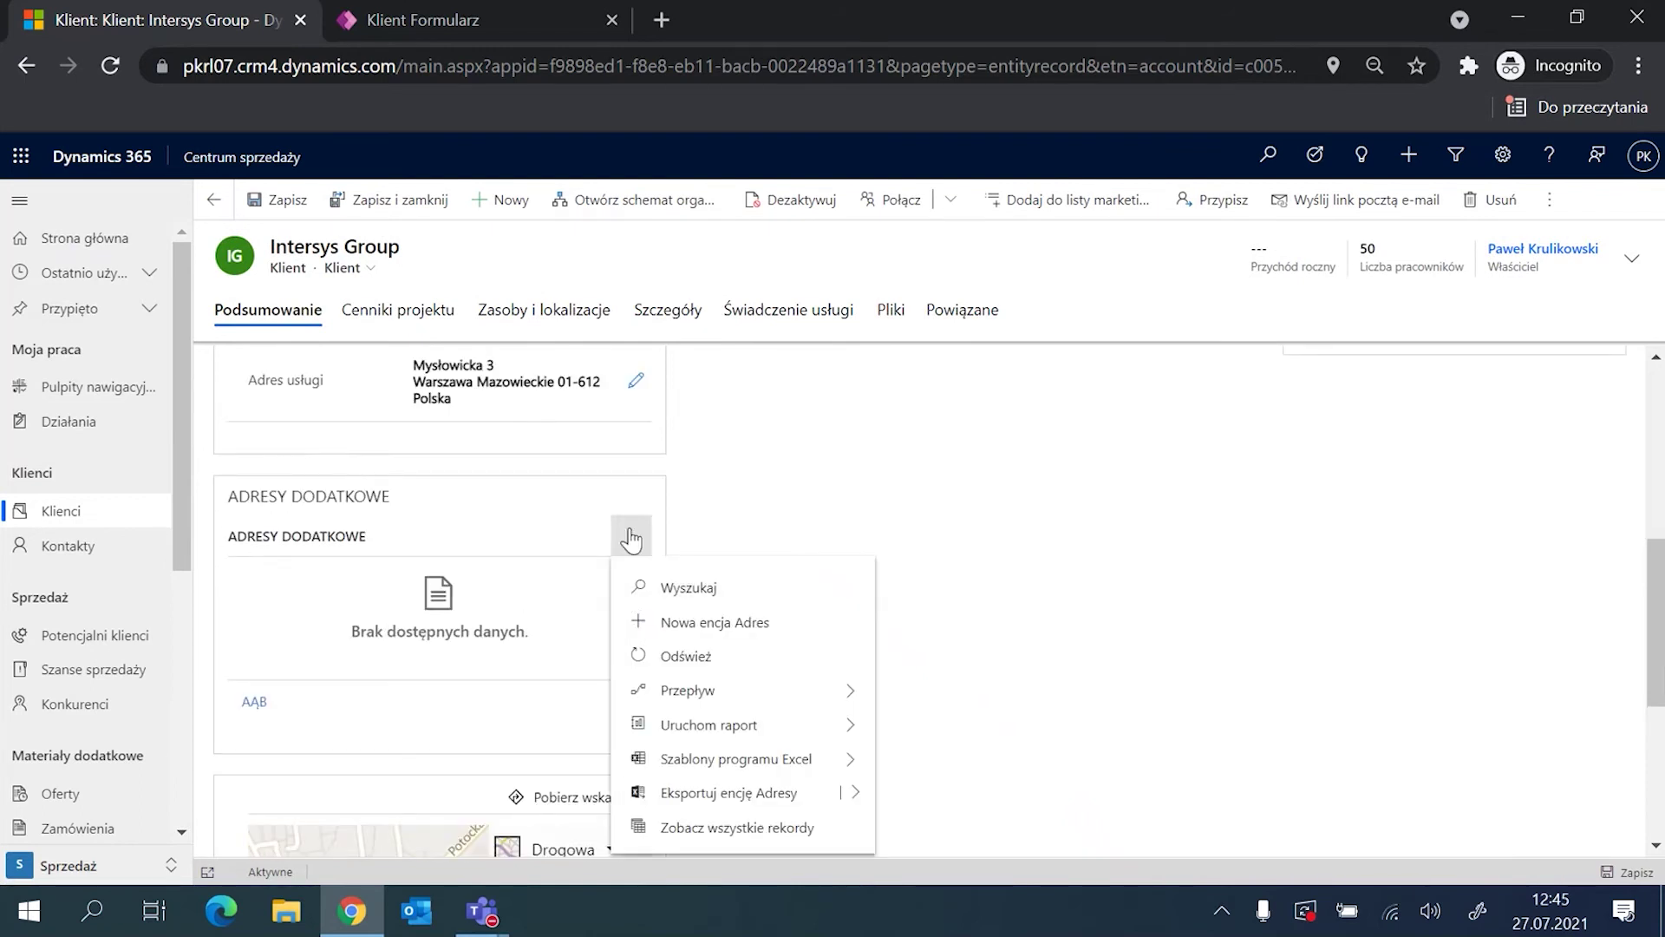
pyautogui.hotkey('ctrl', '-')
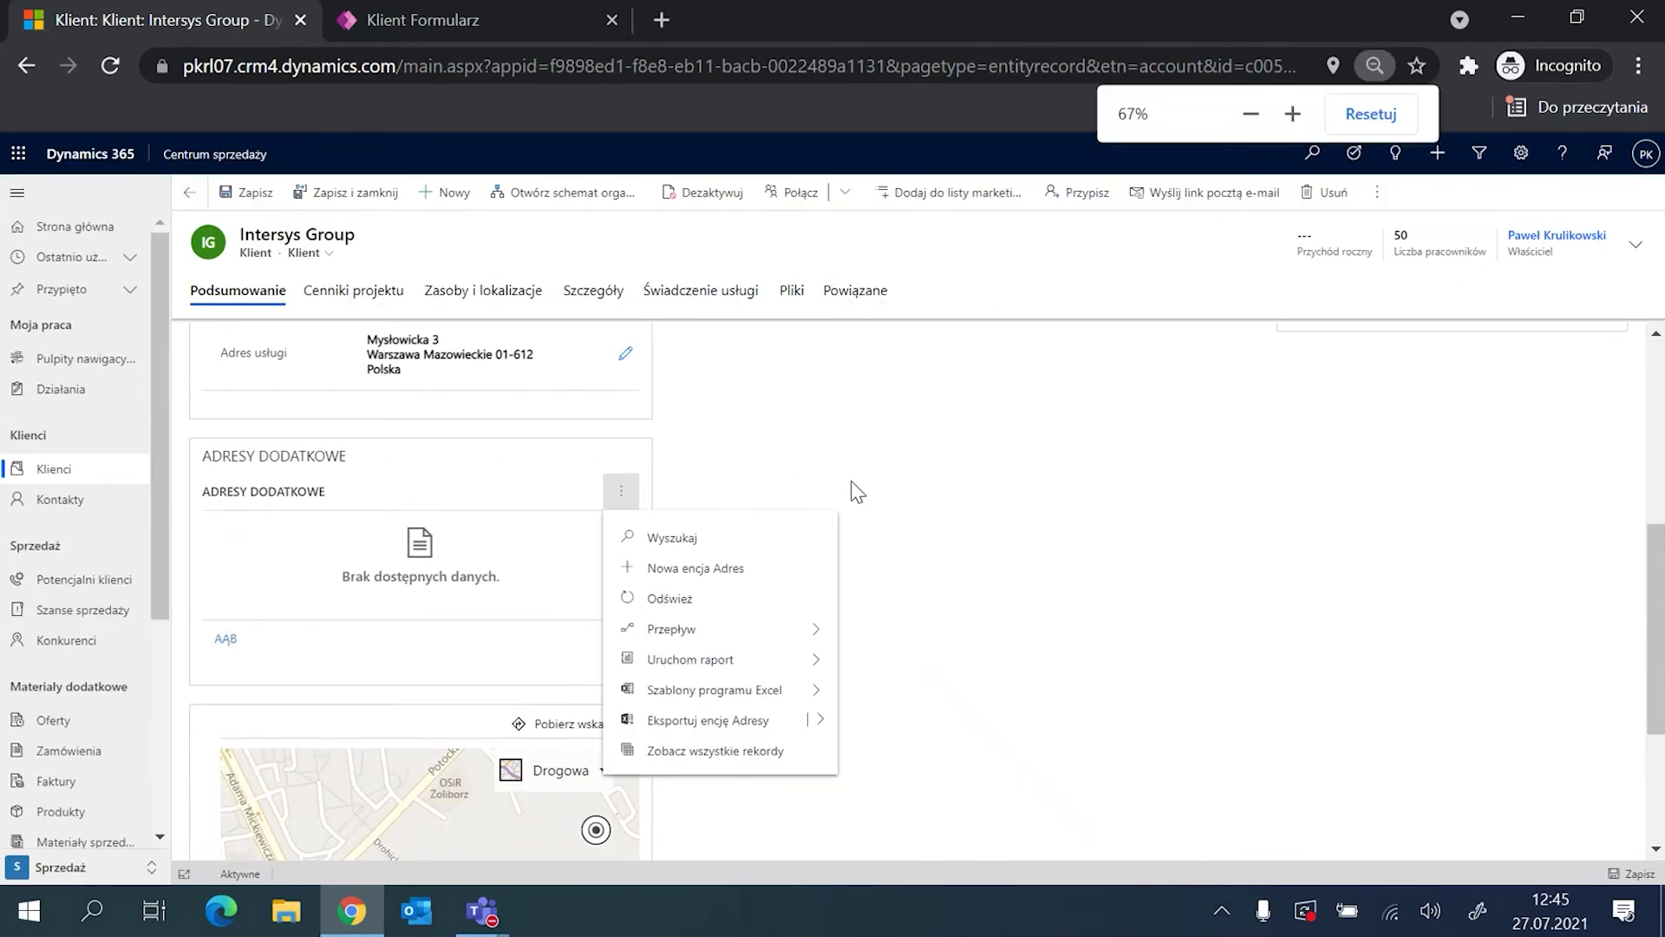
pyautogui.hotkey('ctrl', '-')
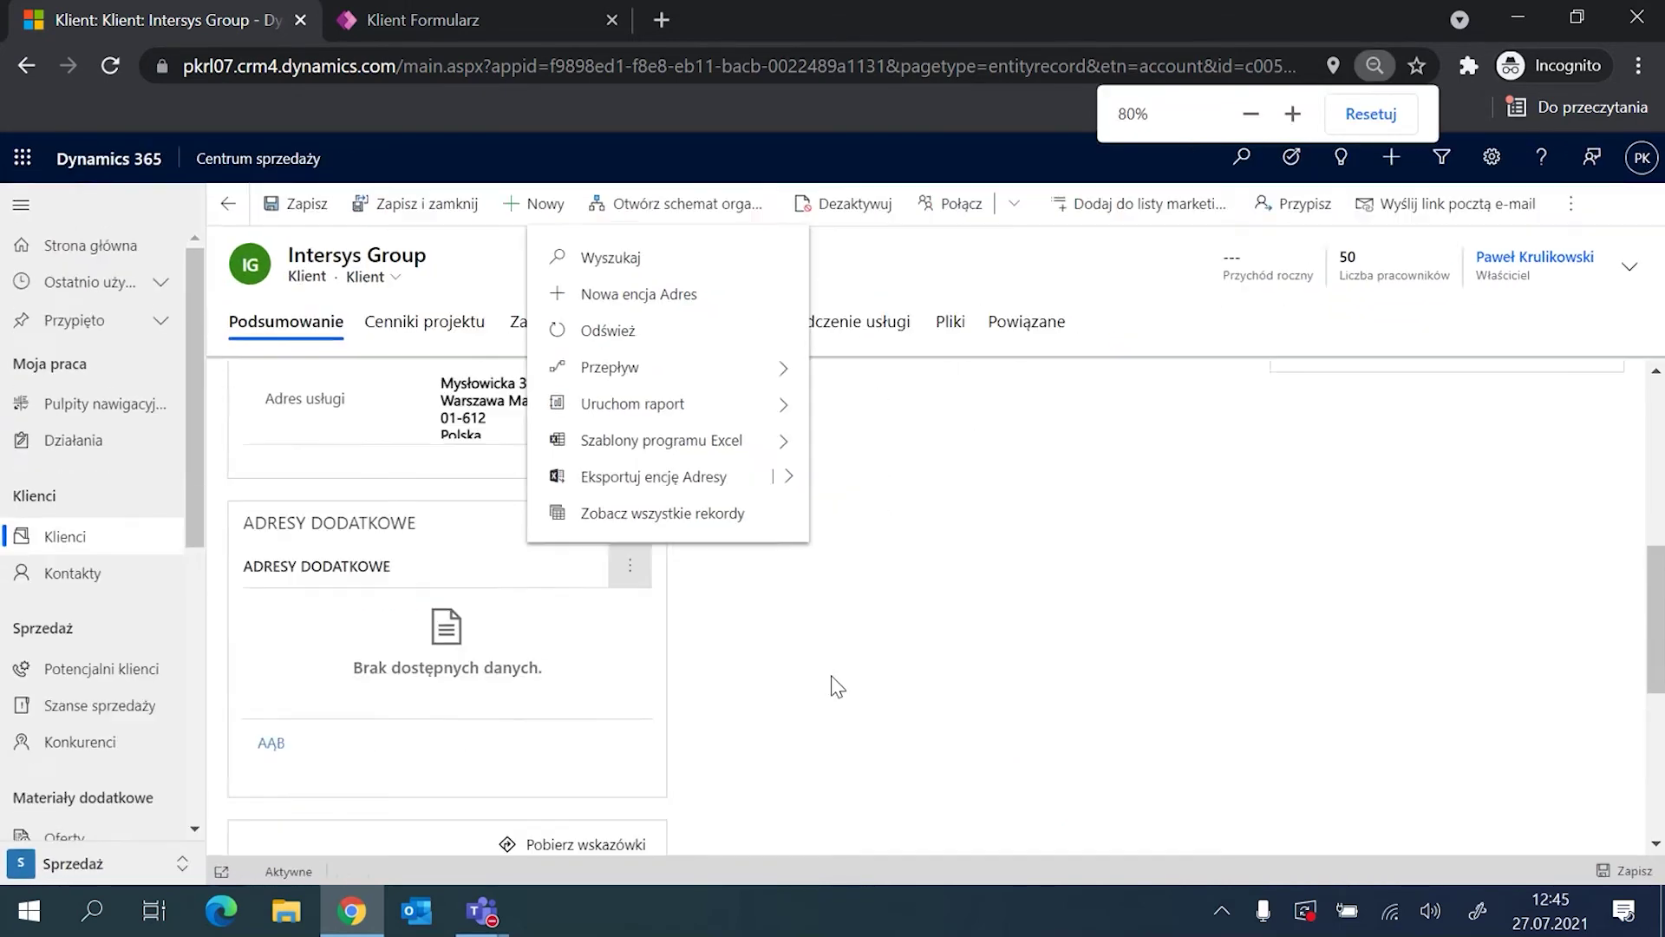
pyautogui.hotkey('ctrl', '+')
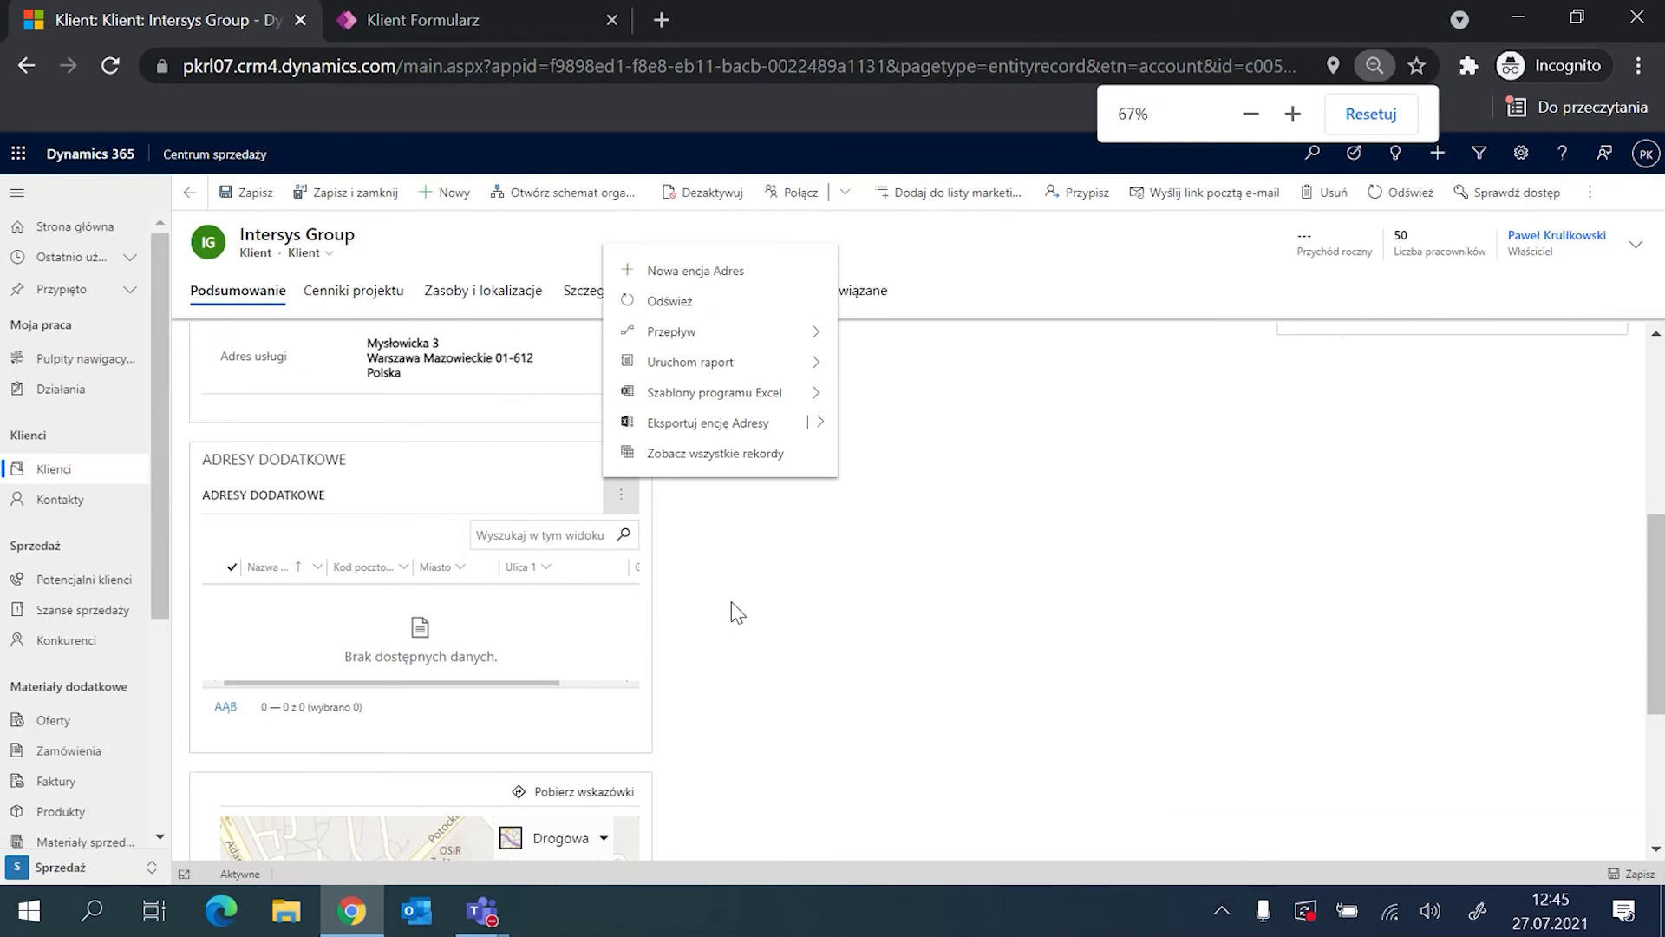
pyautogui.hotkey('ctrl', '-')
pyautogui.click(633, 464)
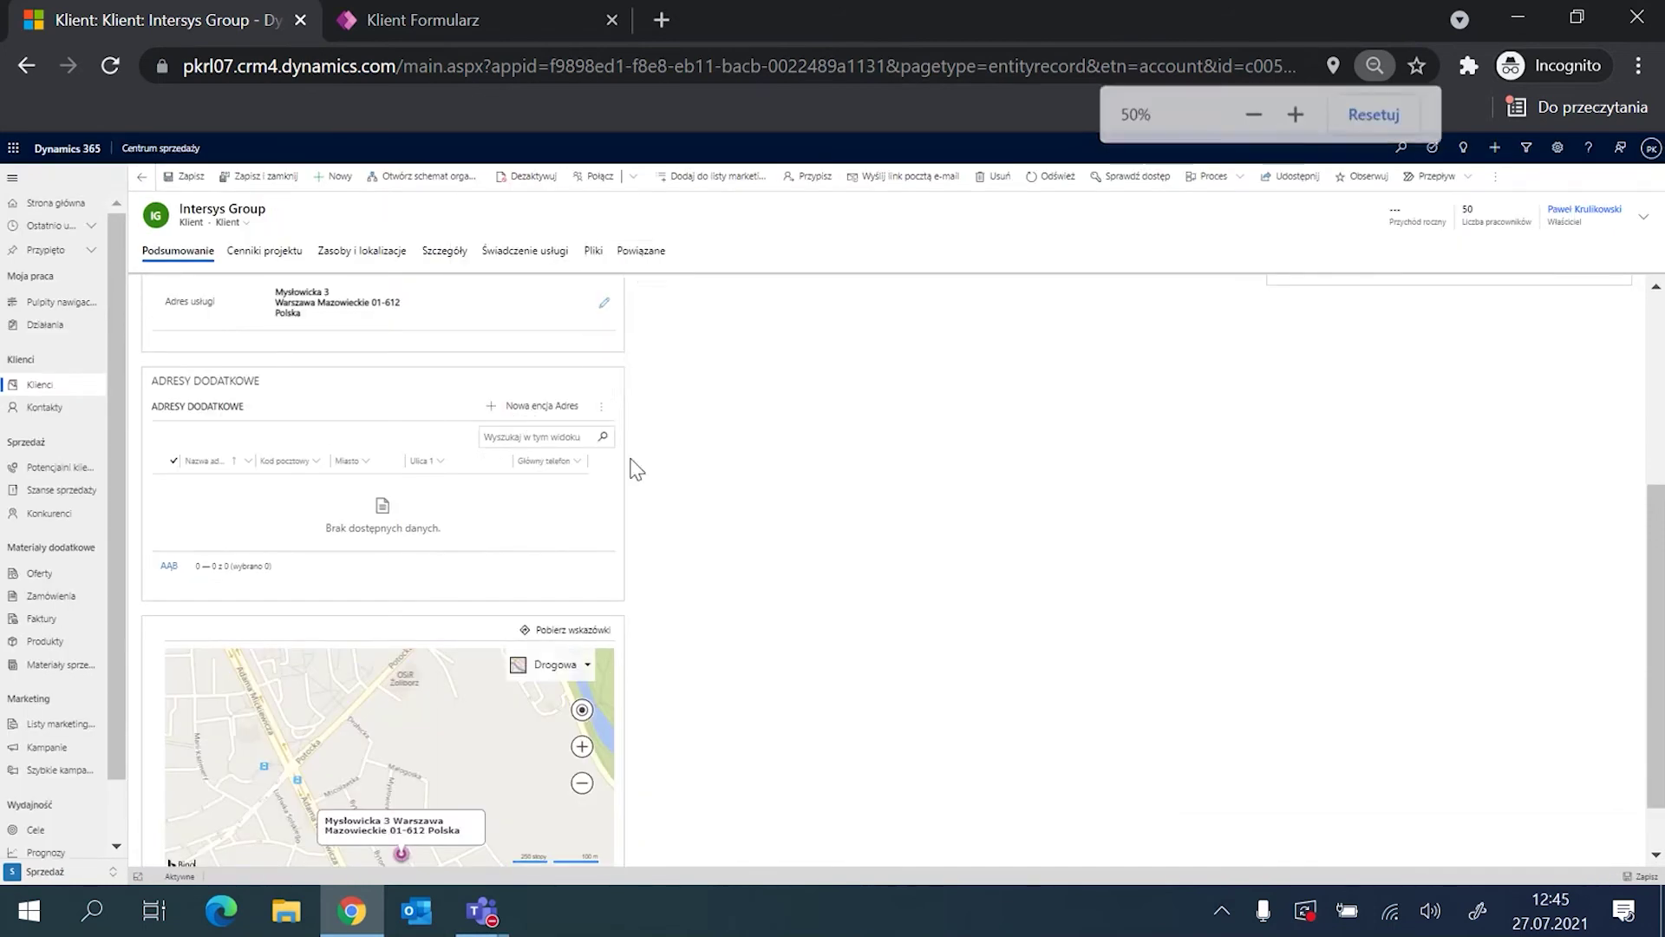
# Start a new address record from the ADRESY DODATKOWE subgrid and name it "Adres korespondencyjny"
pyautogui.click(562, 424)
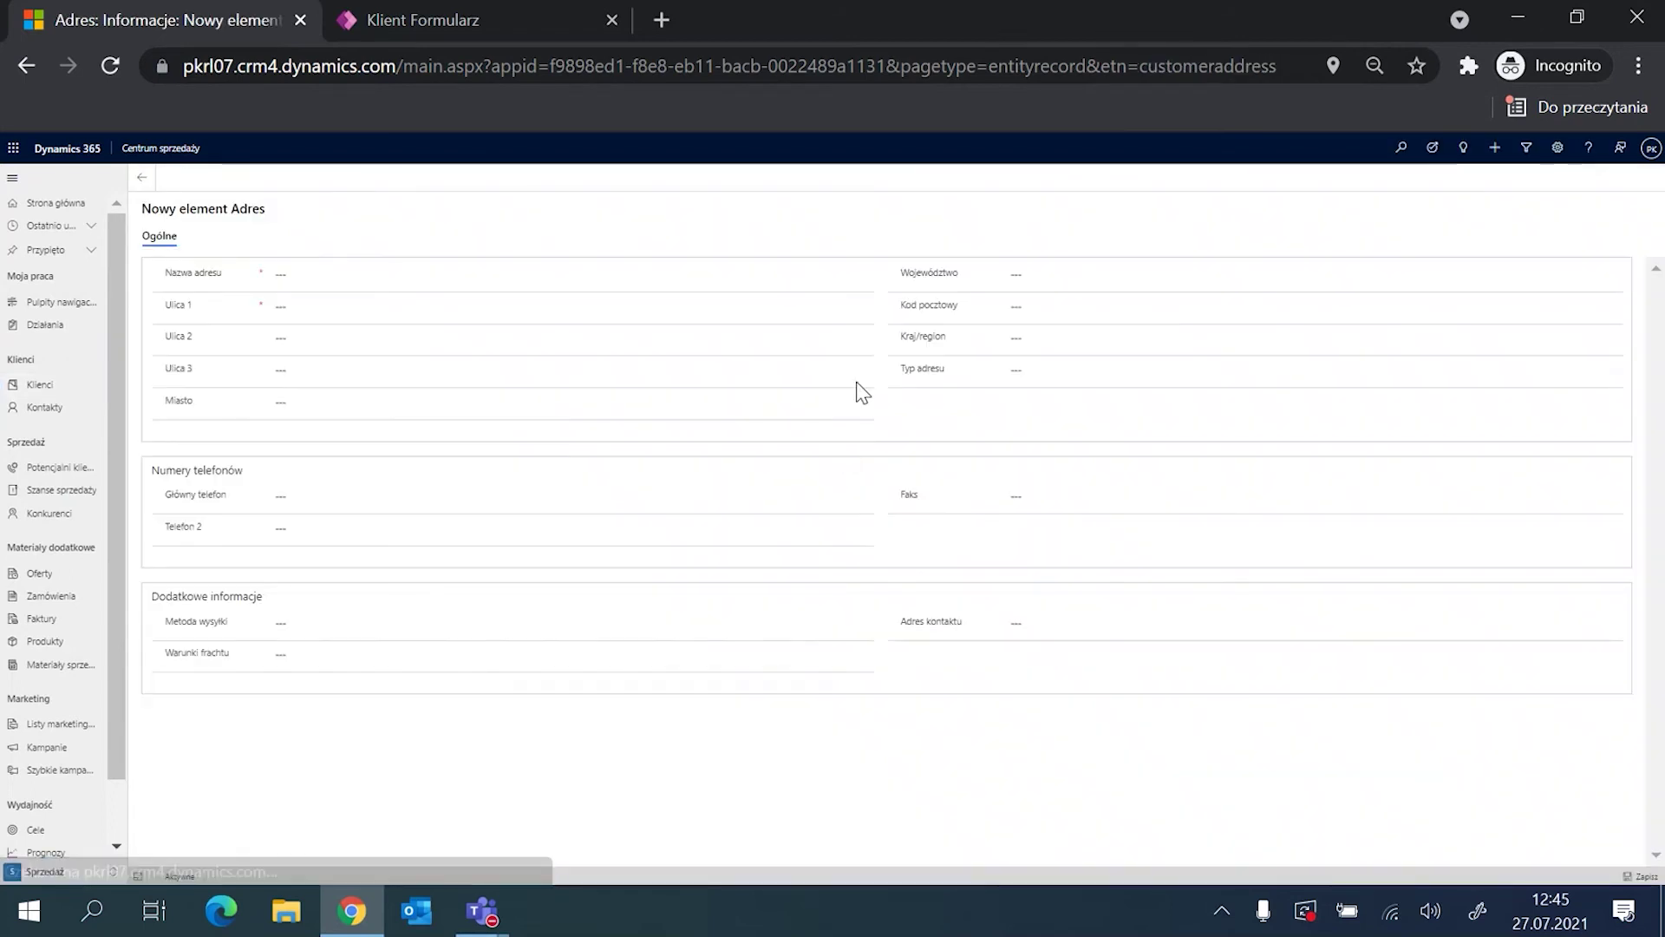
pyautogui.click(513, 270)
pyautogui.write('A')
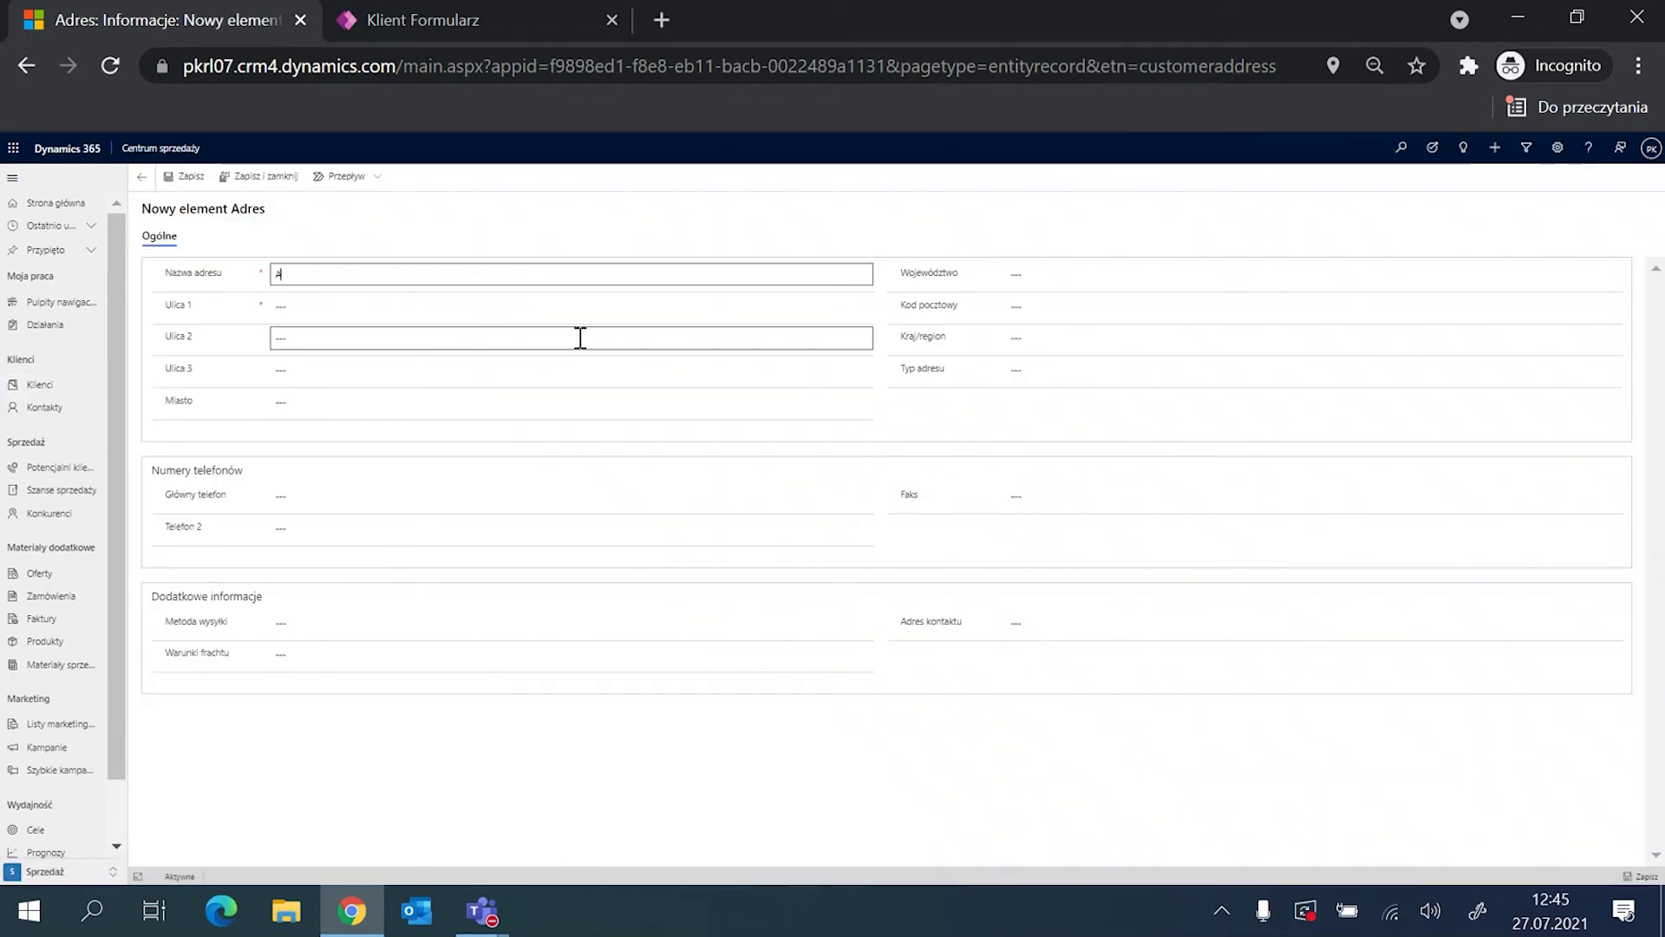
pyautogui.write('dres korespod')
pyautogui.press('BackSpace')
pyautogui.write('ndencyjny')
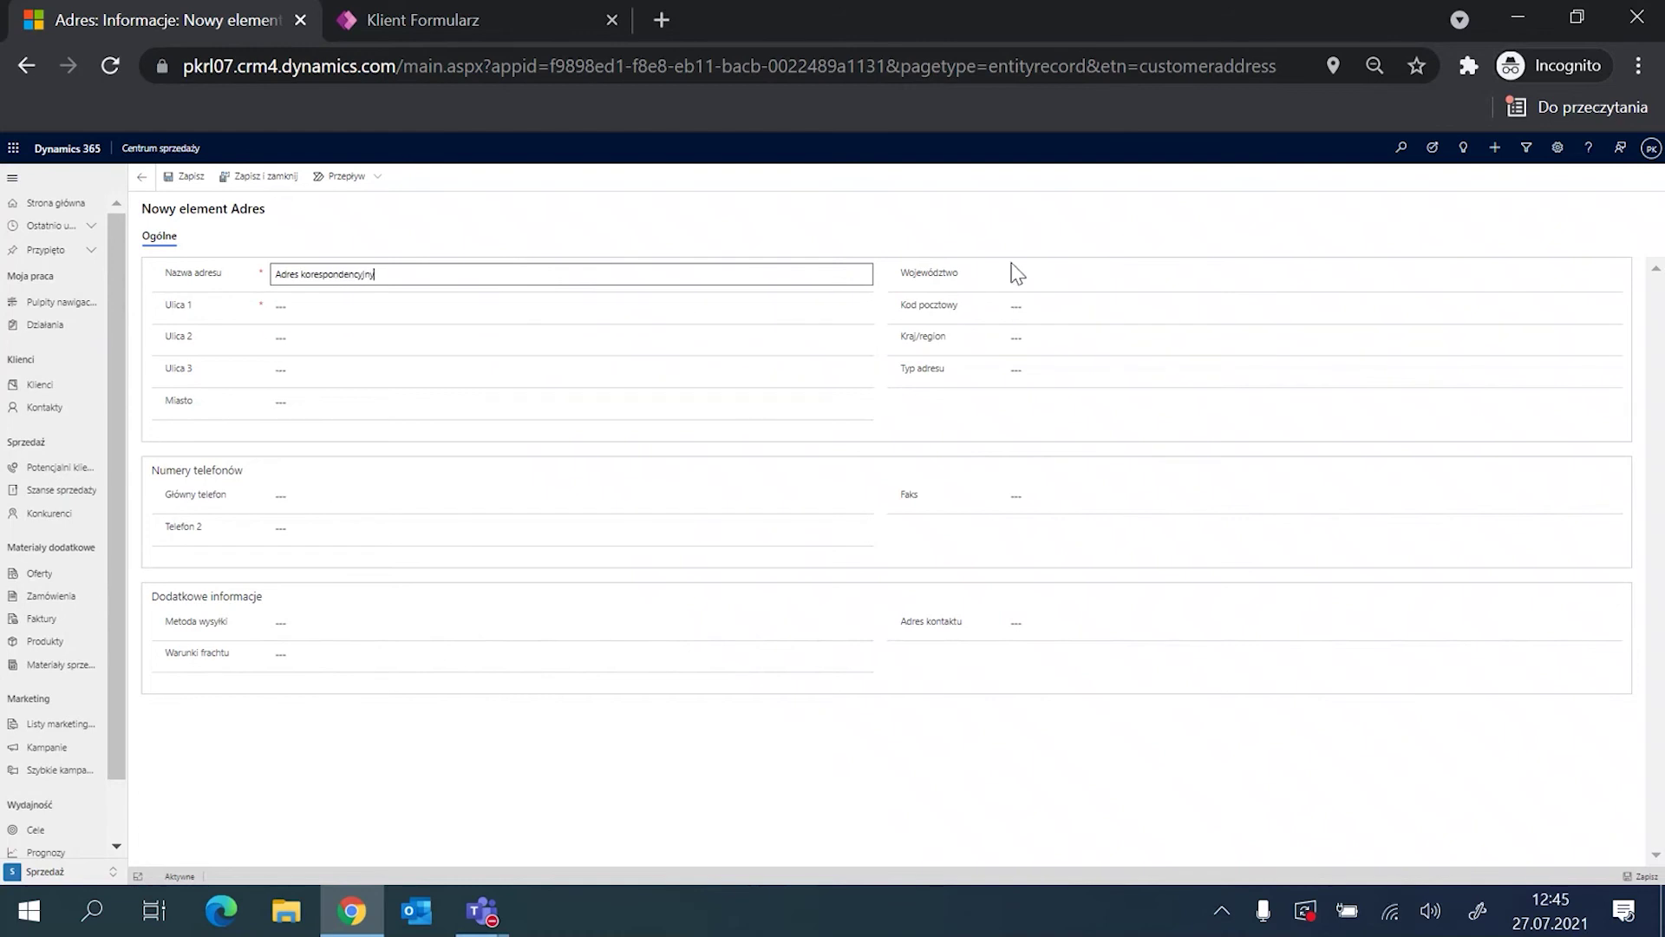
# Set Województwo to Mazowieckie and fill in the new address's street (Ulica 1) and postal code (Kod pocztowy)
pyautogui.click(1032, 272)
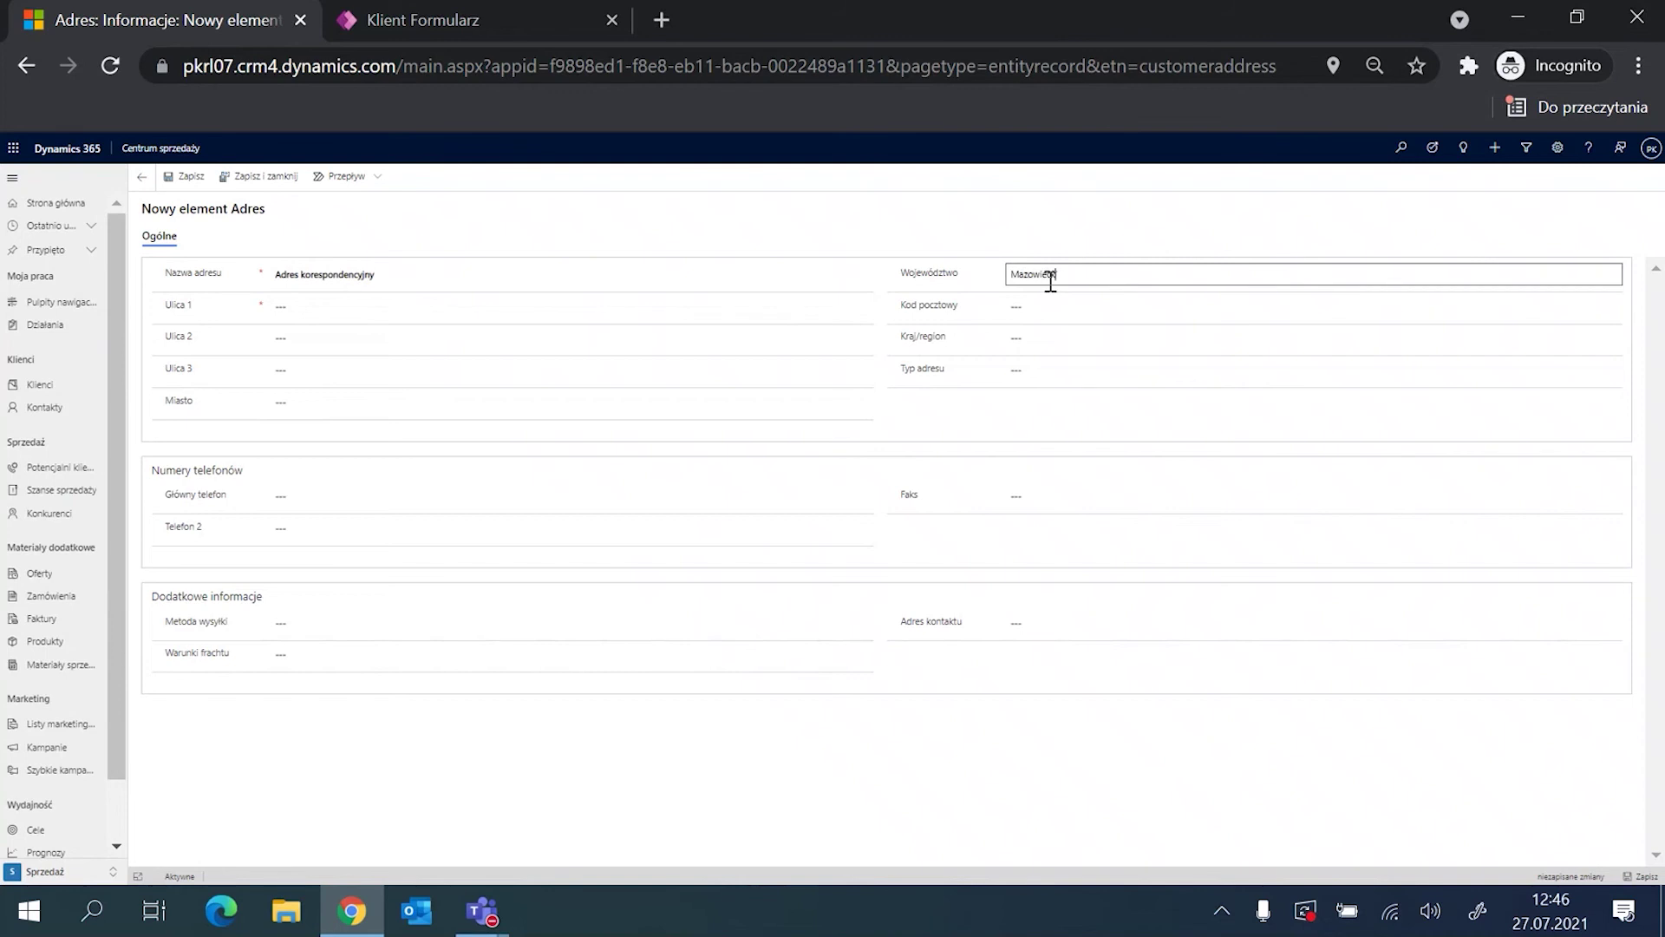
pyautogui.click(512, 315)
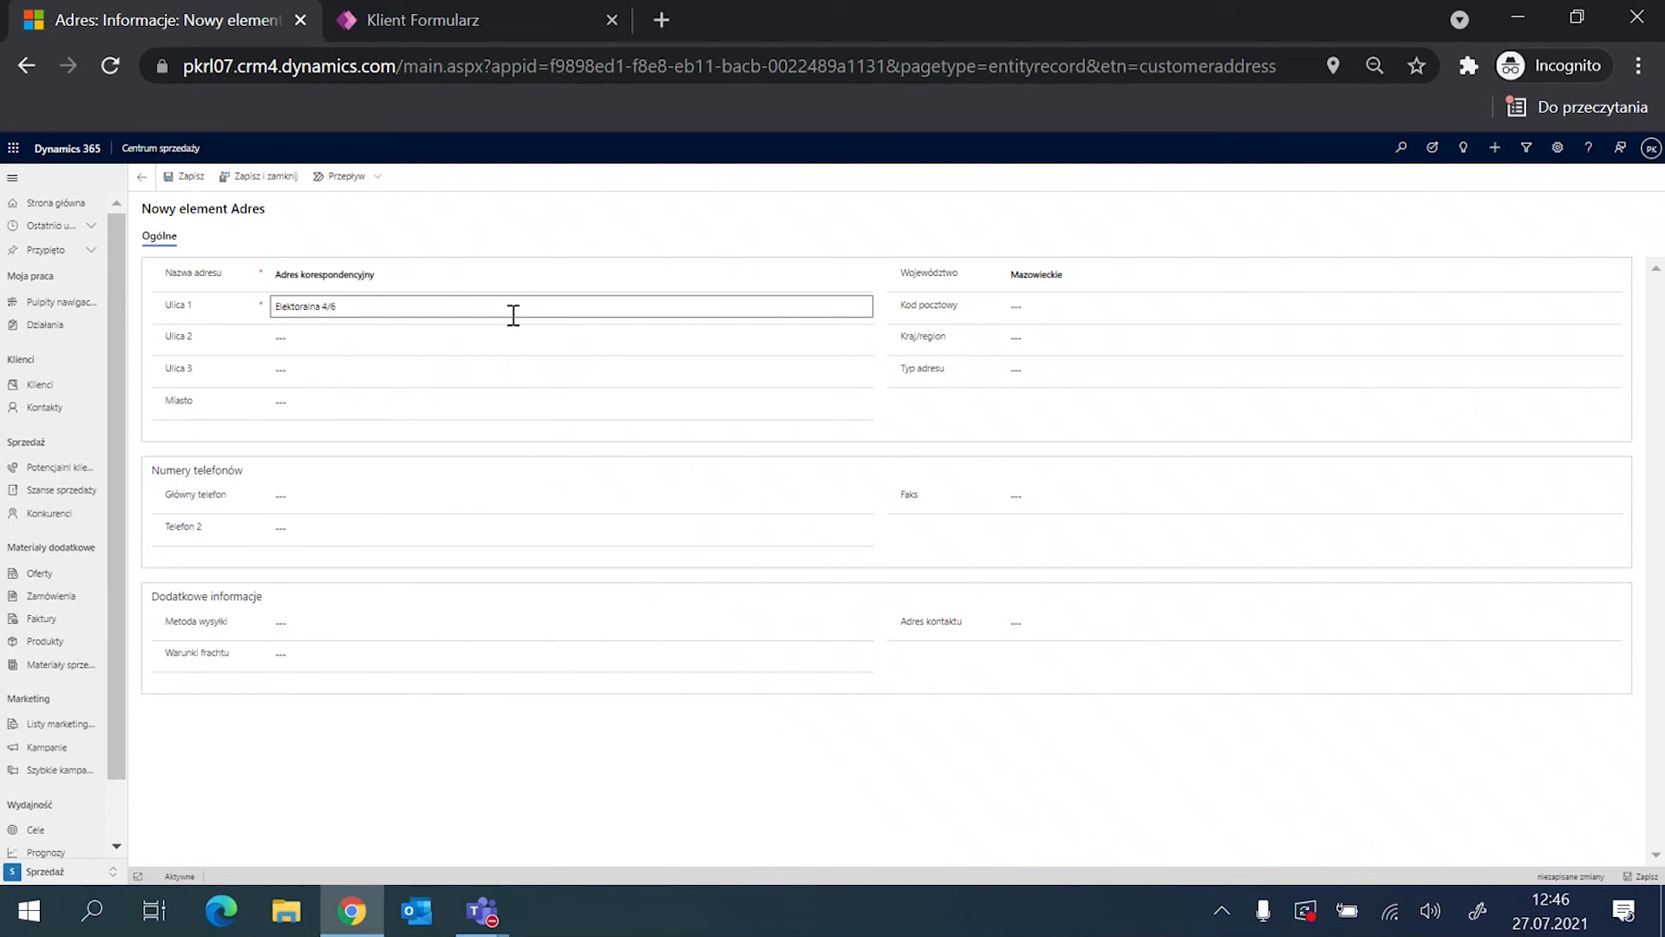
pyautogui.click(1139, 312)
pyautogui.write('00-139')
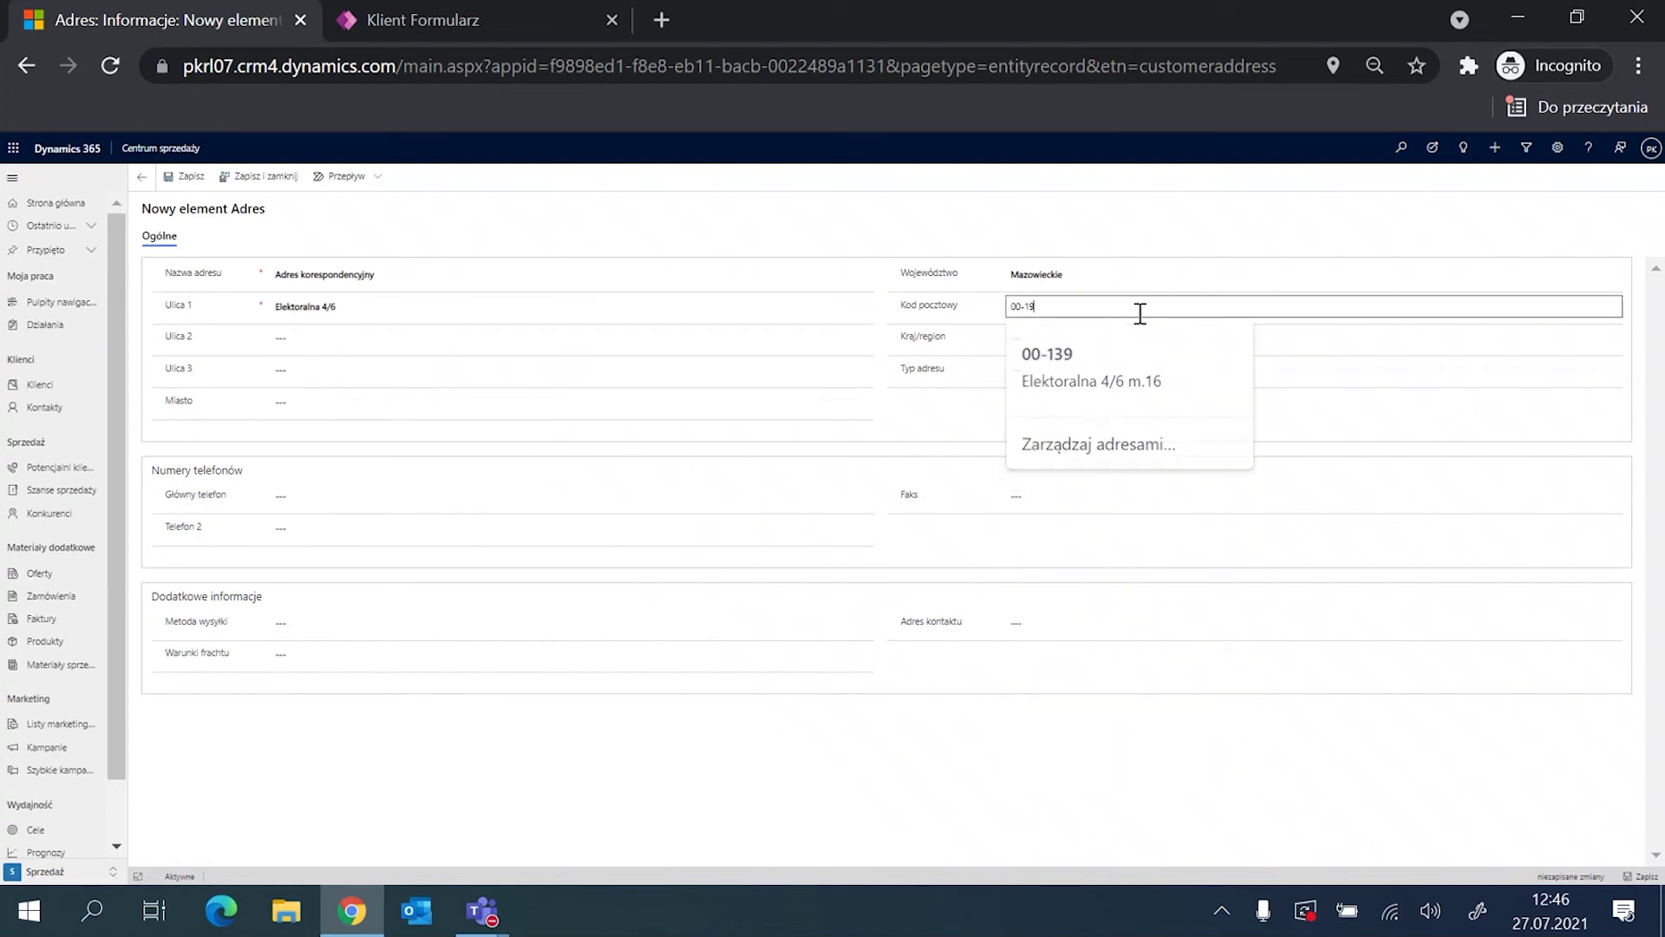
pyautogui.press('BackSpace')
pyautogui.write('39')
pyautogui.click(1030, 368)
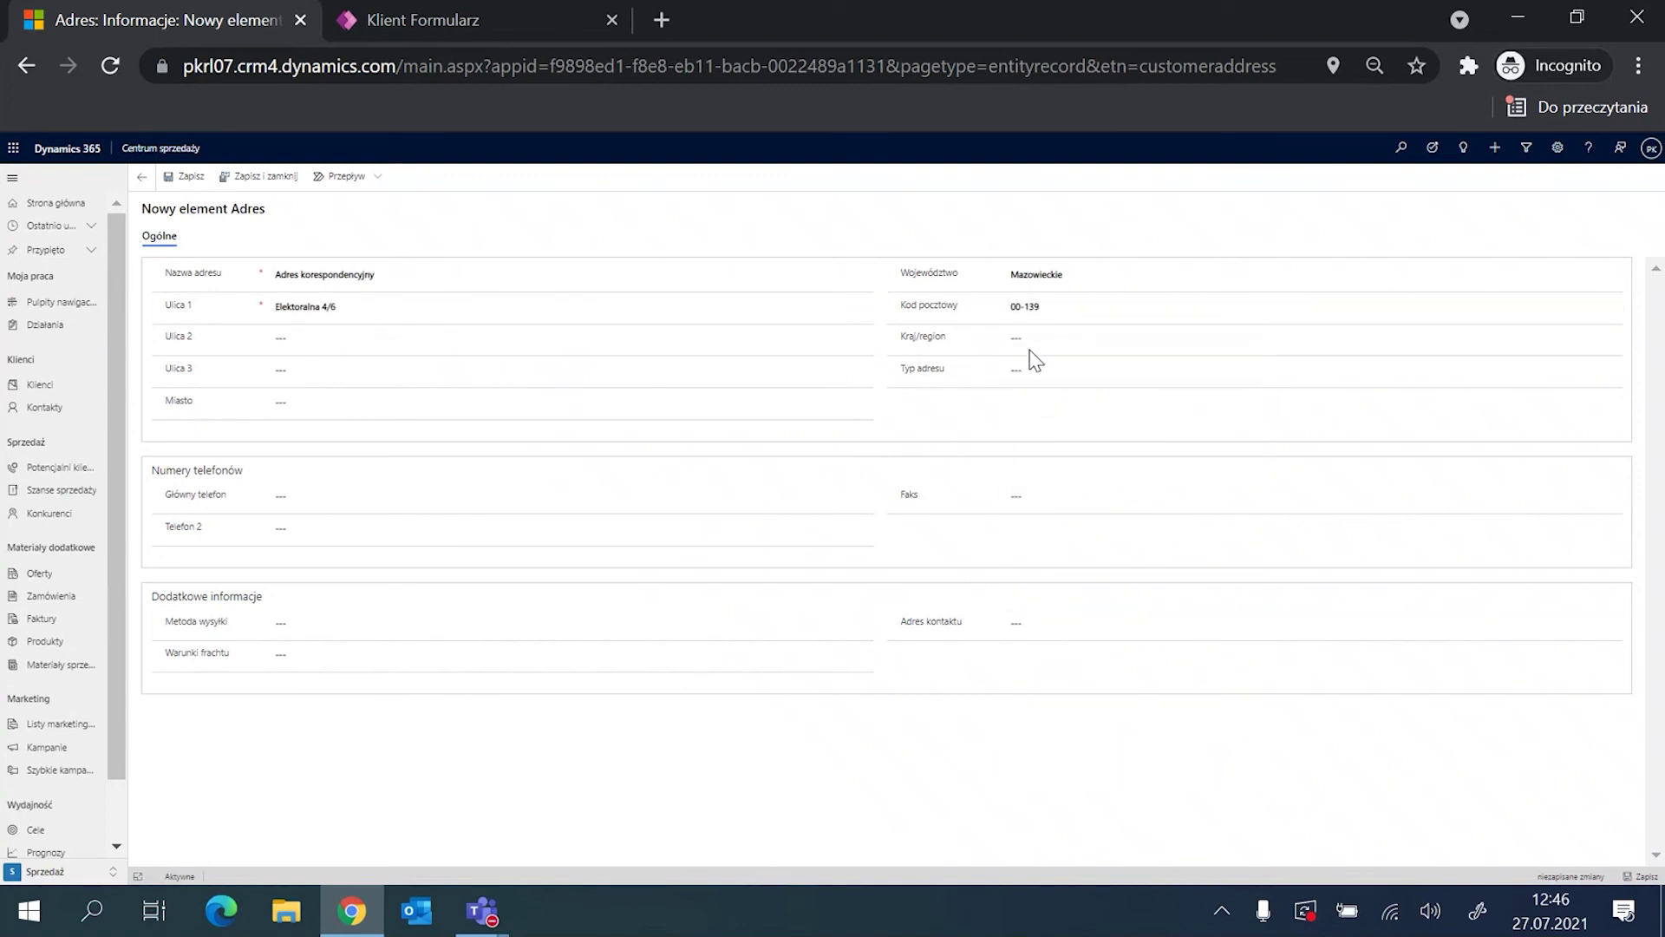
# Set the new address's Kraj/region to Polska and its Miasto to Warszawa
pyautogui.click(1054, 339)
pyautogui.write('Polska')
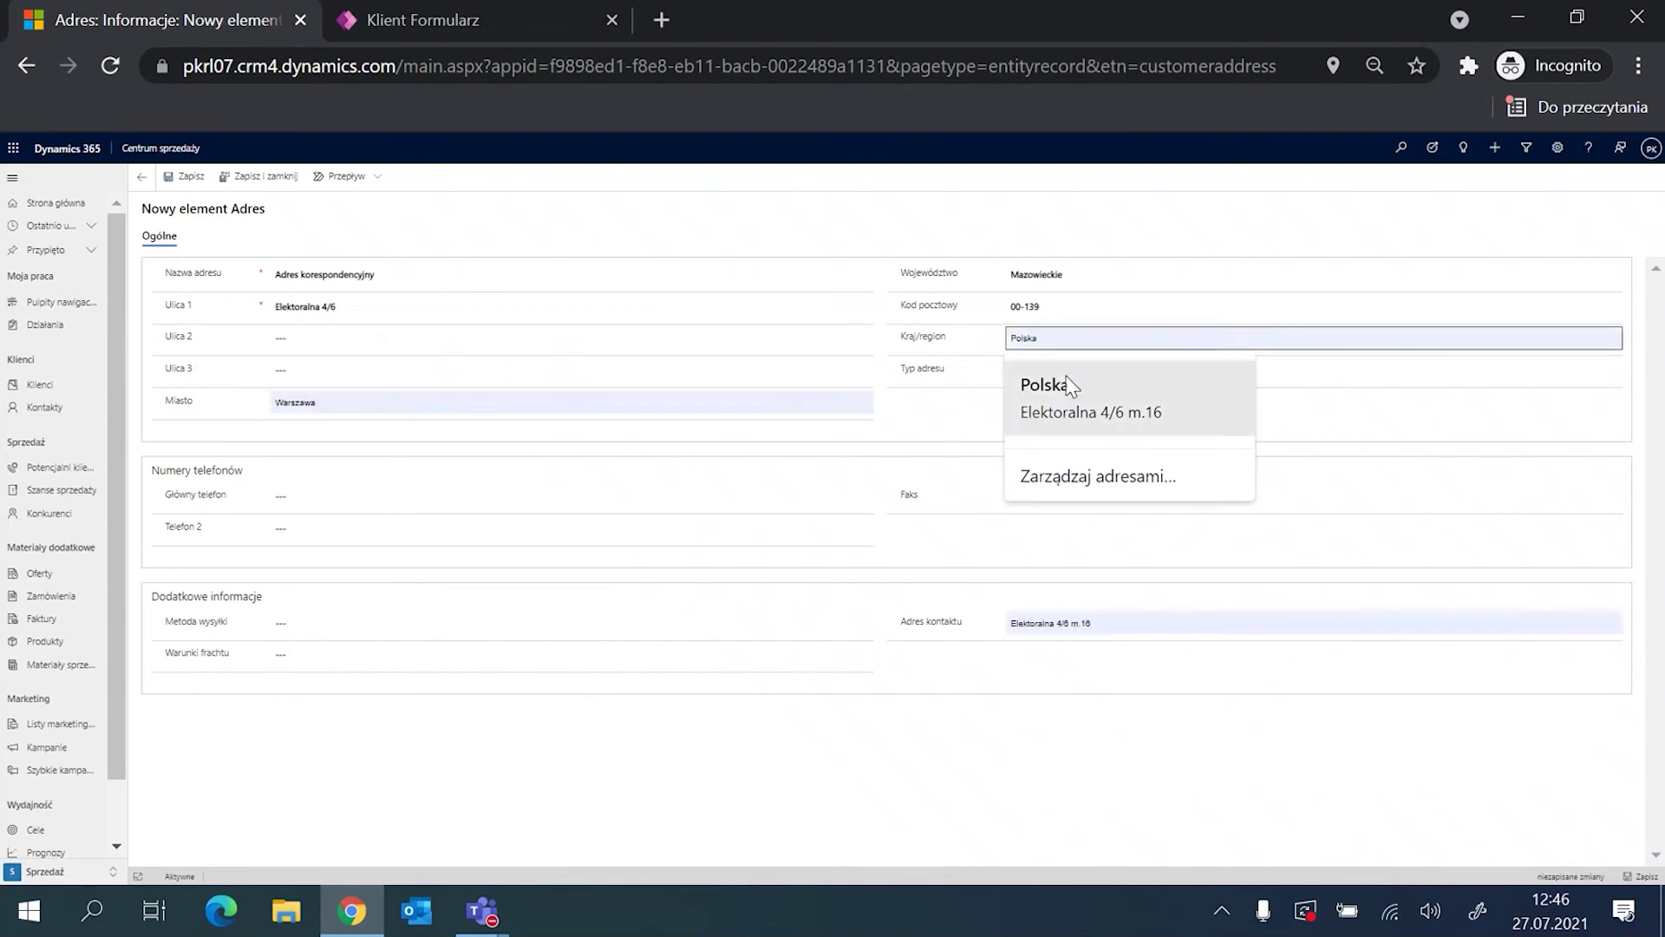
pyautogui.click(565, 428)
pyautogui.click(539, 402)
pyautogui.write('W')
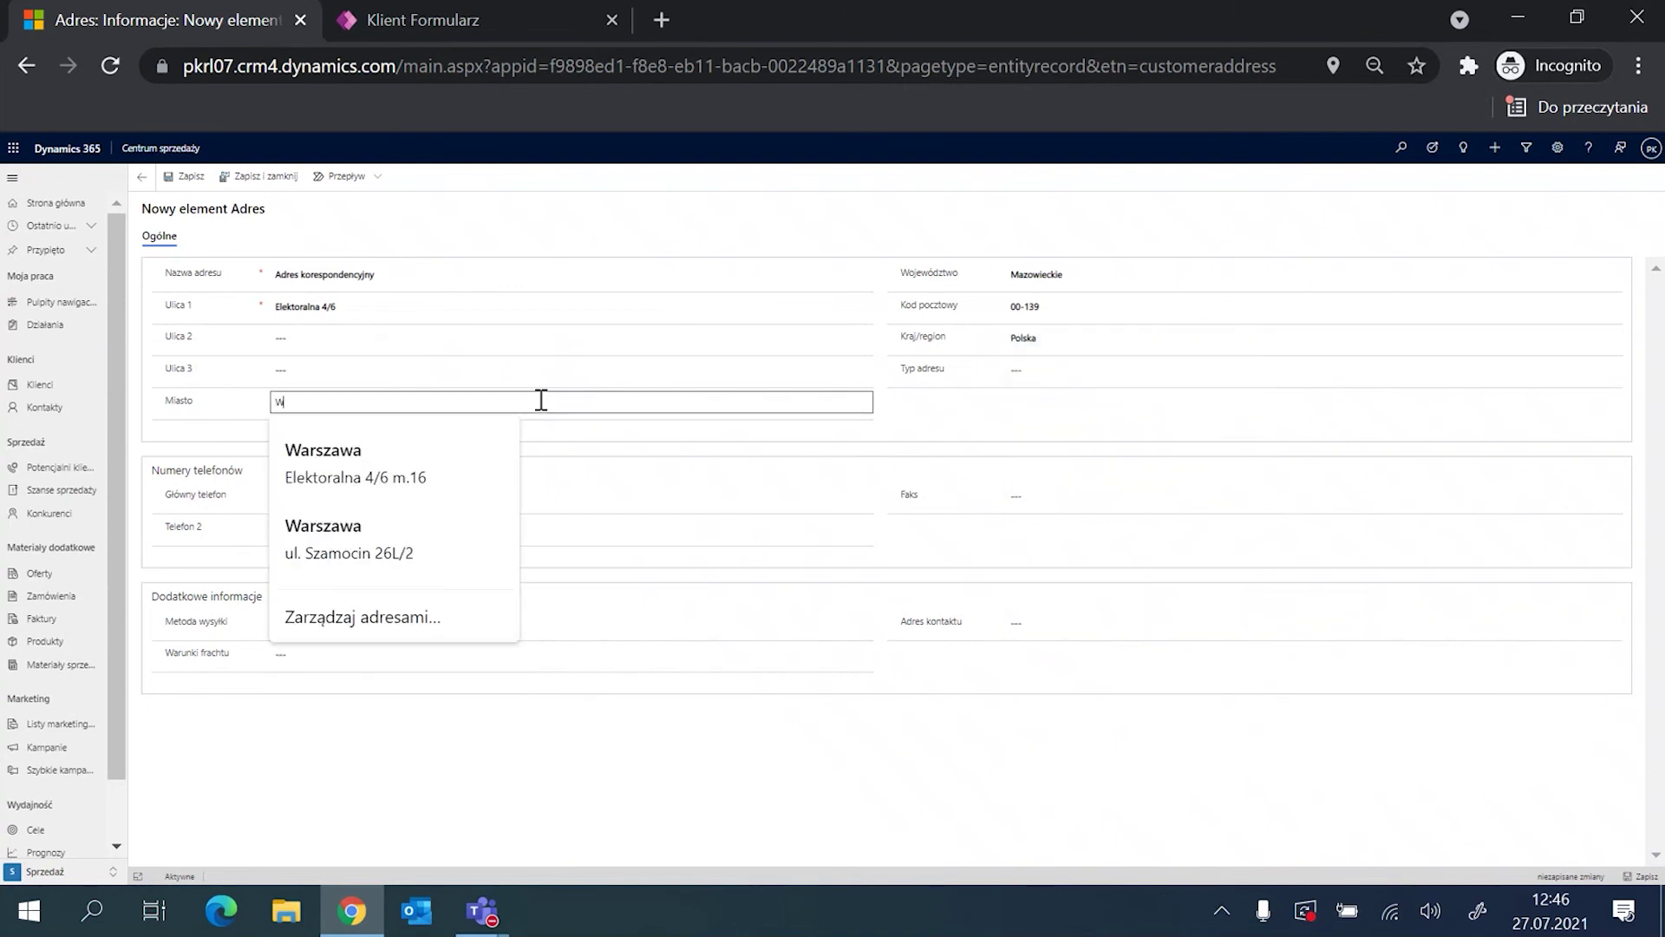
pyautogui.write('arszawa')
pyautogui.click(703, 466)
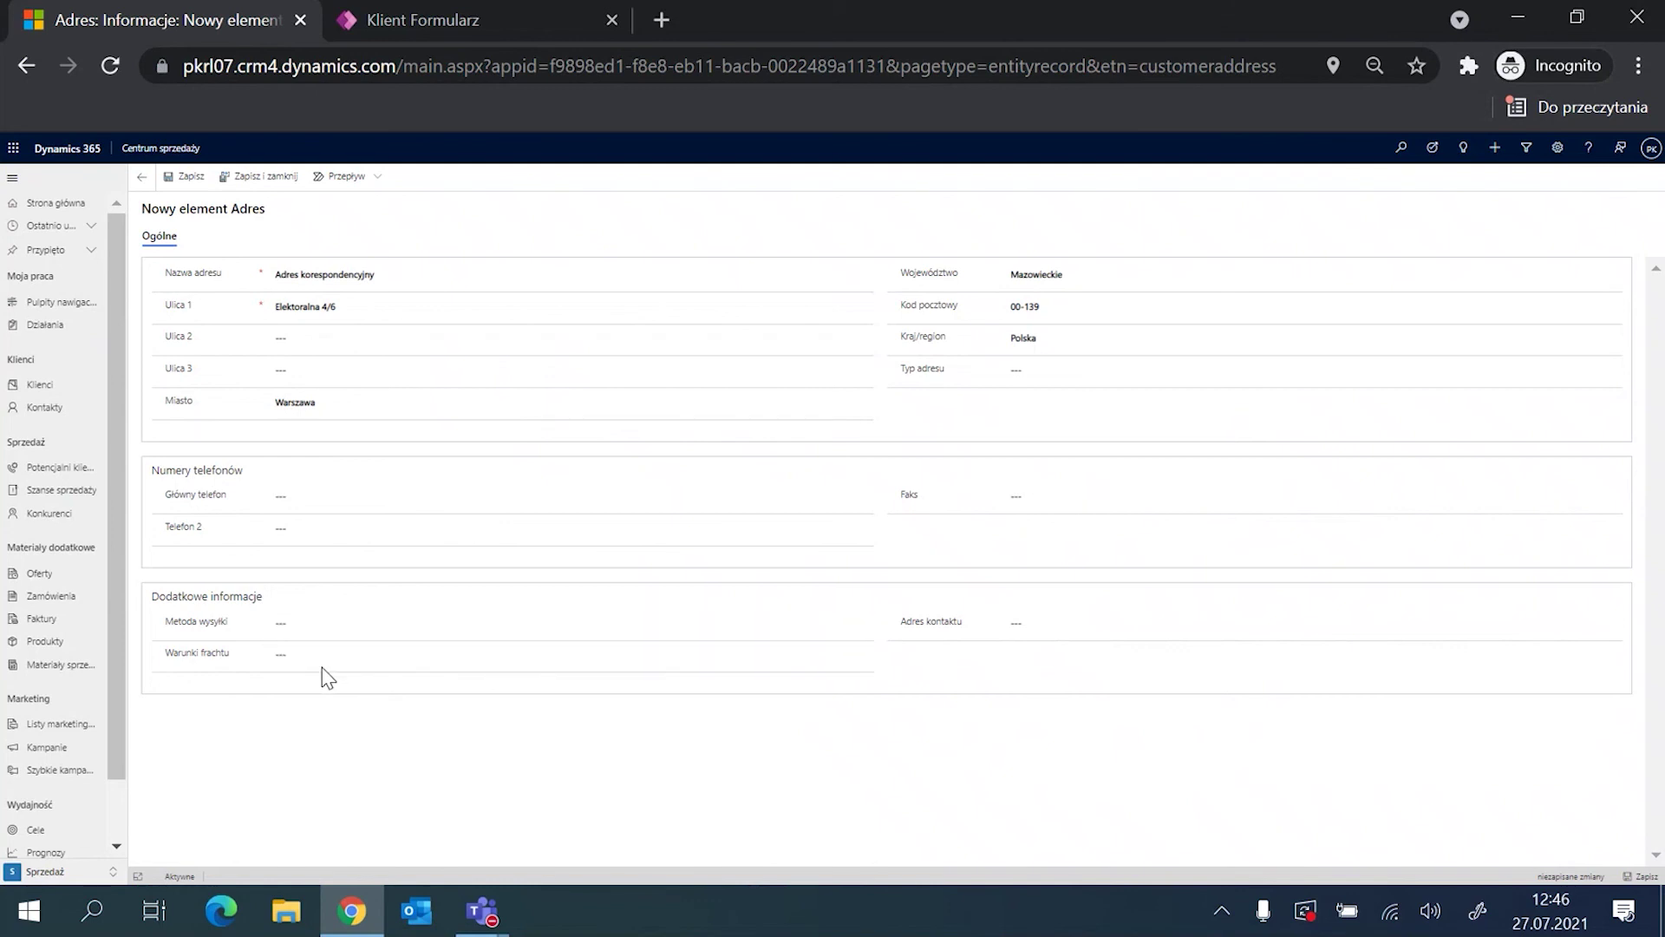
# Set the address type (Typ adresu) to Dostawa, and save and close the address record
pyautogui.click(1090, 371)
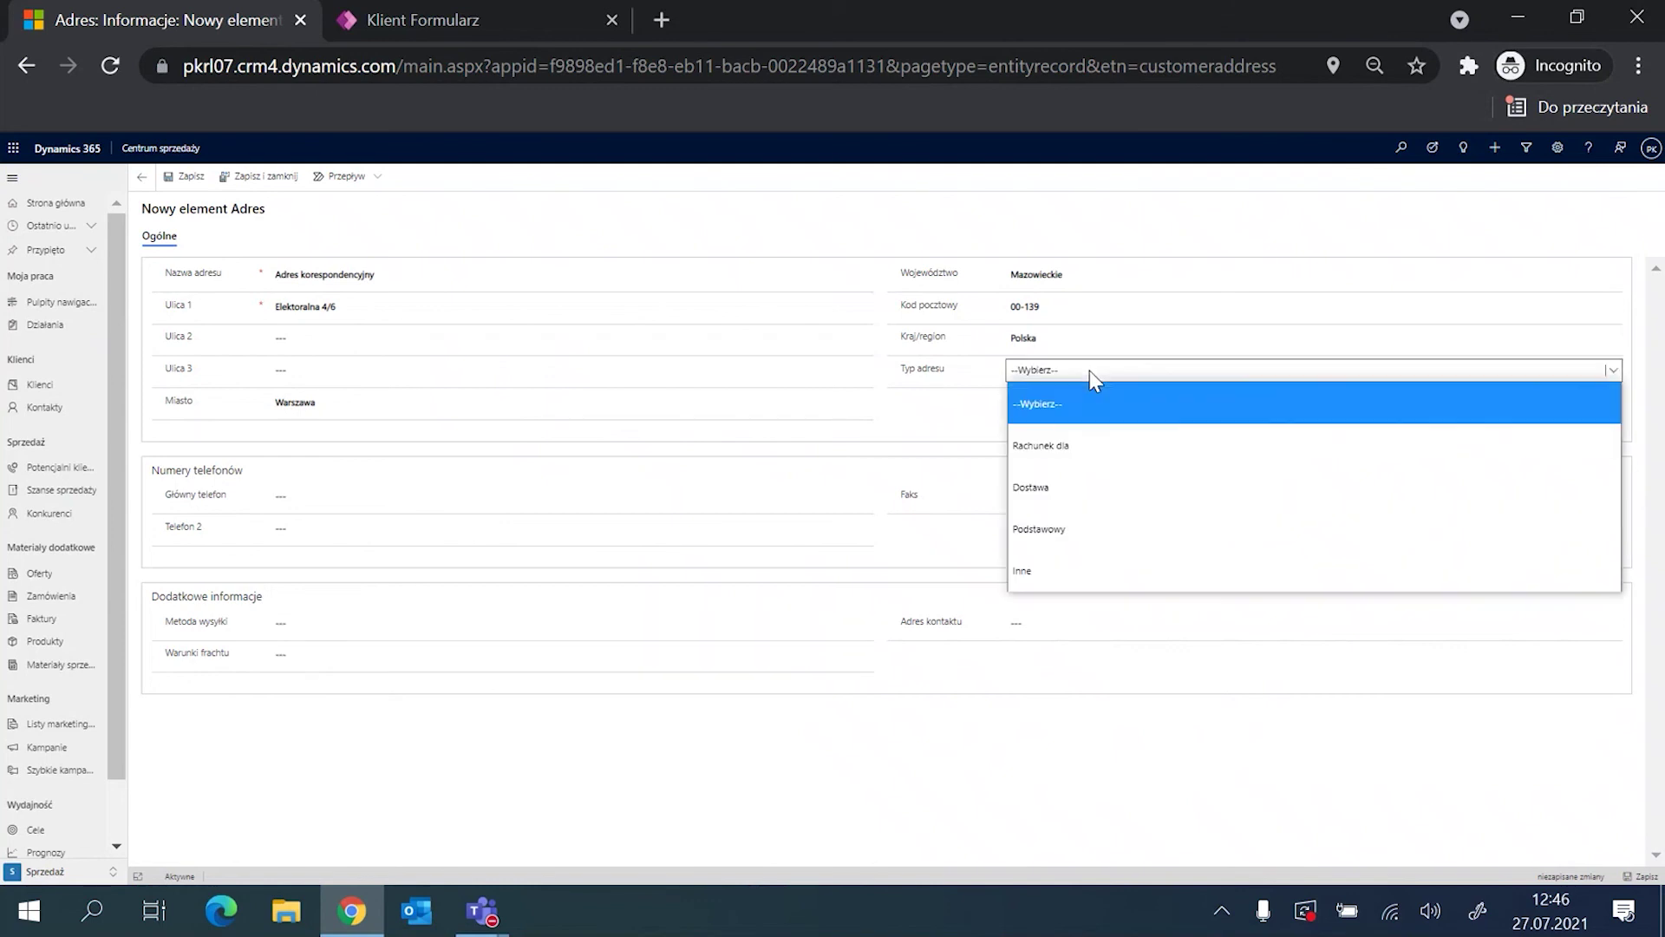
pyautogui.click(1086, 501)
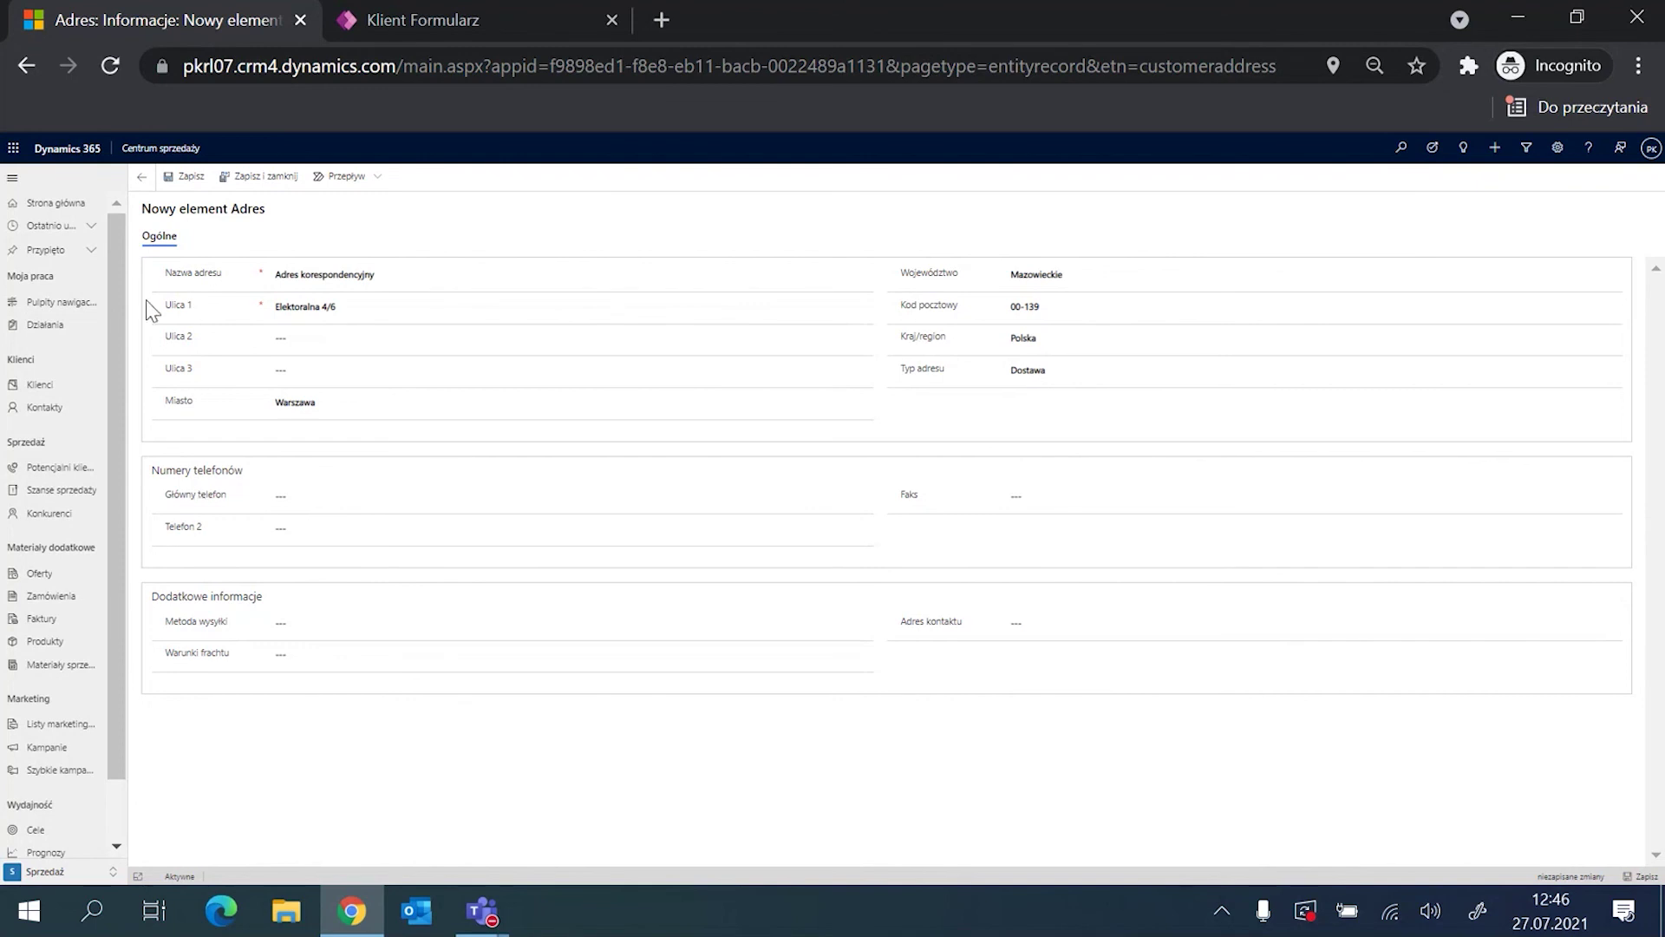
pyautogui.click(252, 176)
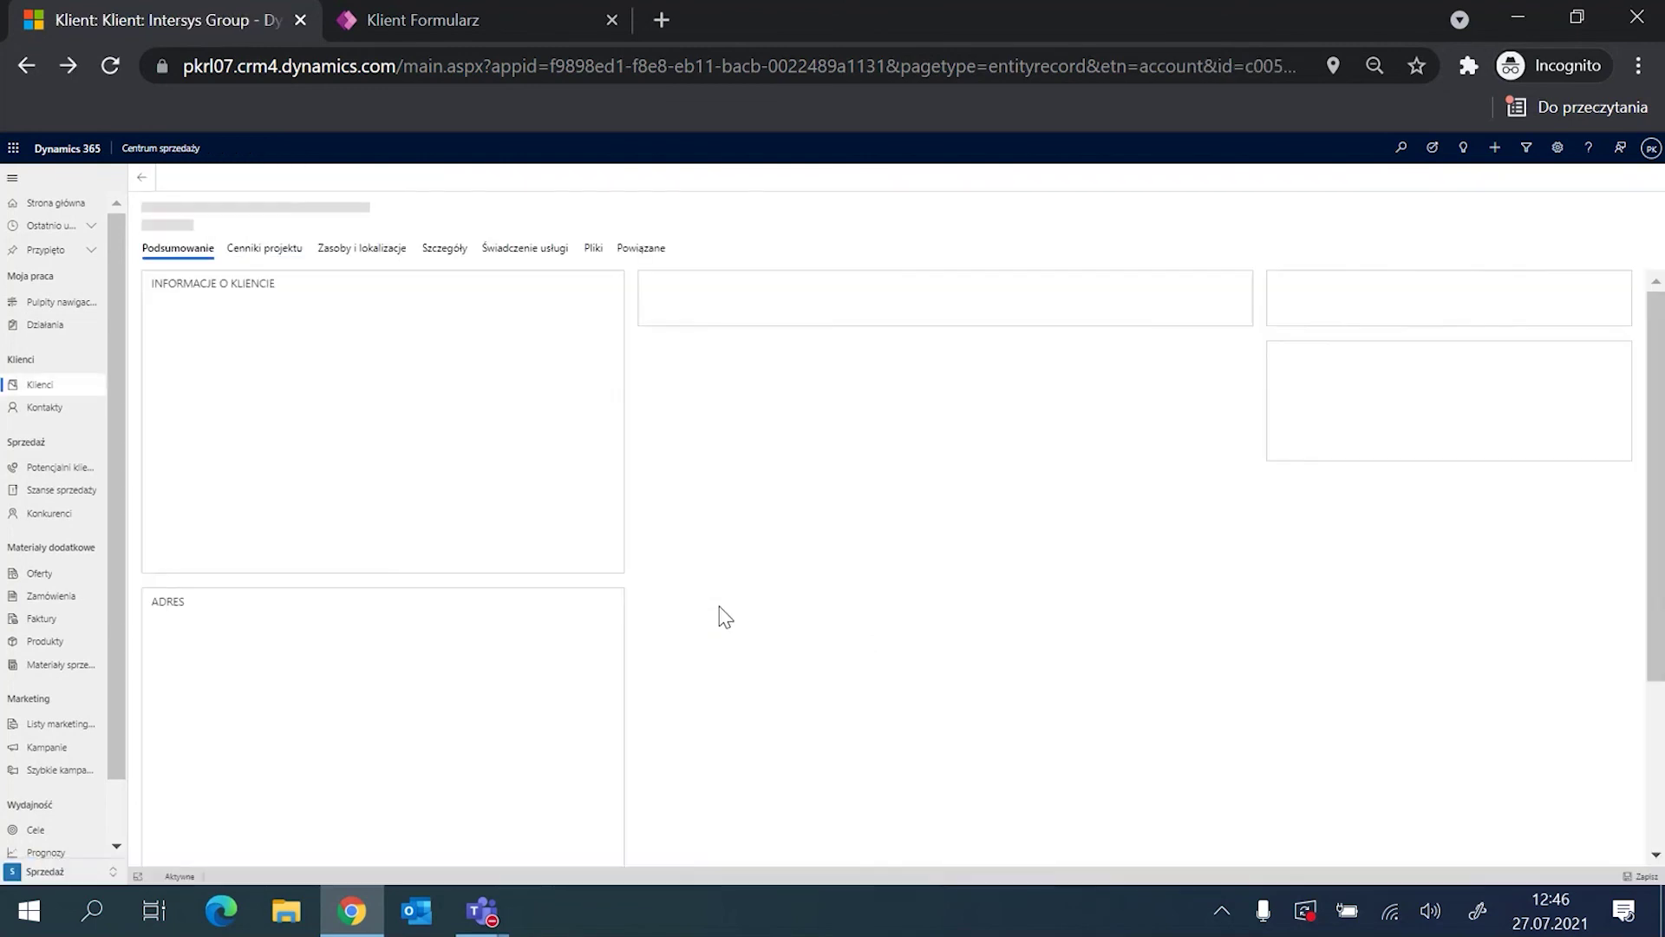
# Check the ADRESY DODATKOWE subgrid on the Intersys Group record for the new address, with the page zoom raised to 67%
pyautogui.scroll(-2, 486, 763)
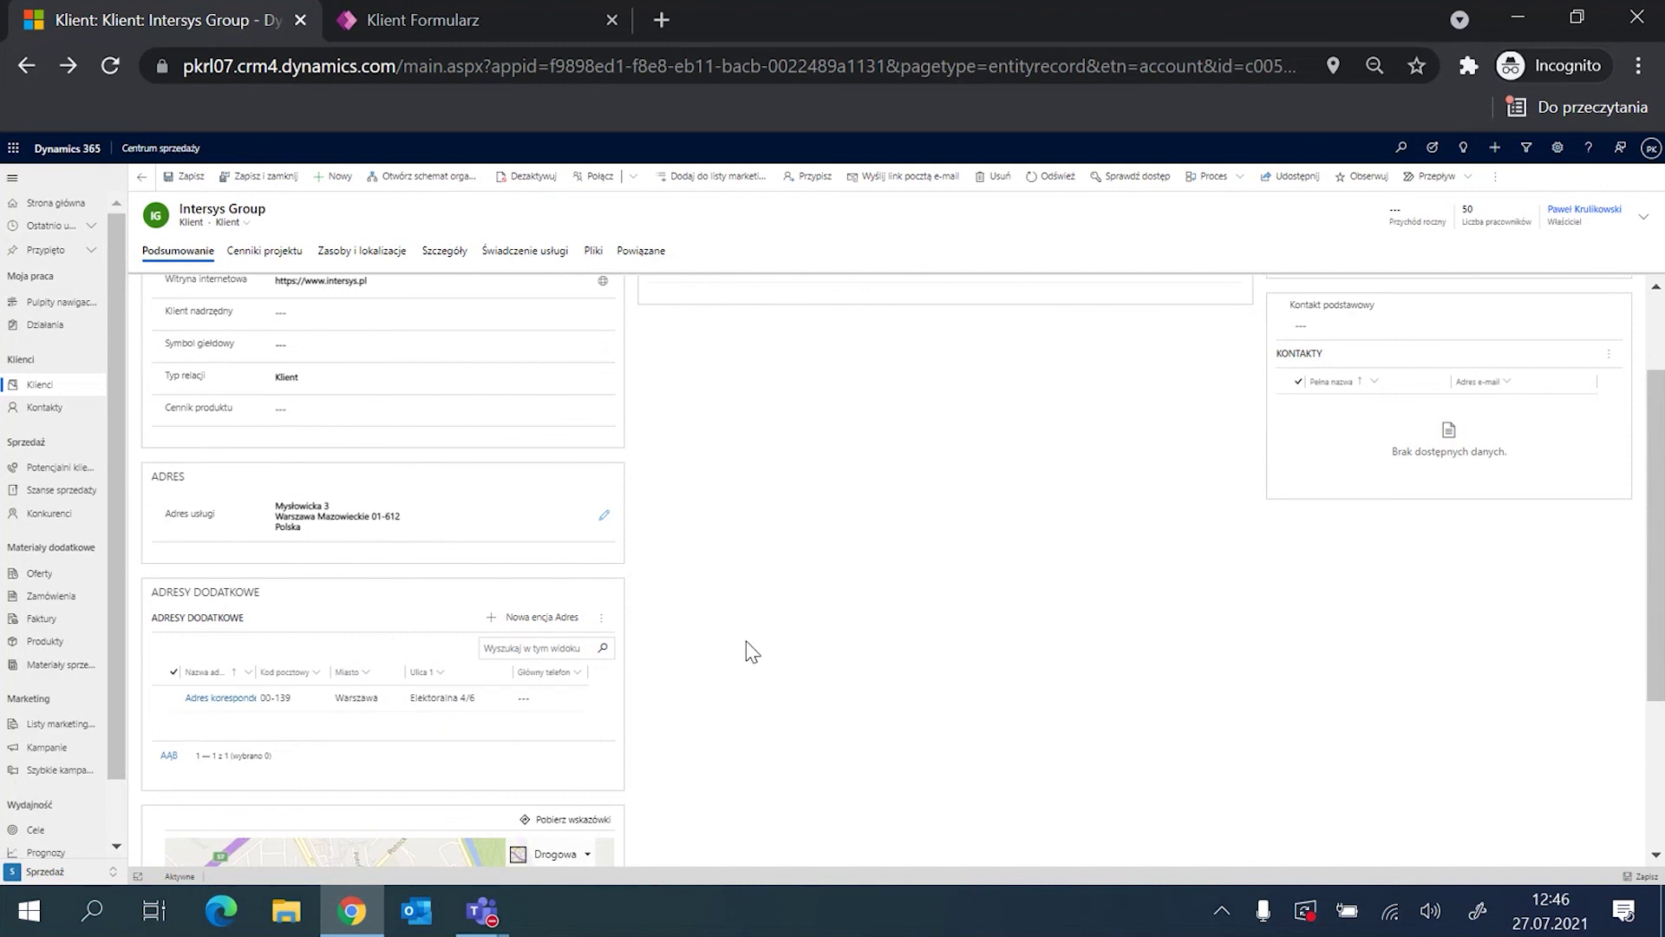
pyautogui.hotkey('ctrl', '+')
pyautogui.scroll(-1, 770, 684)
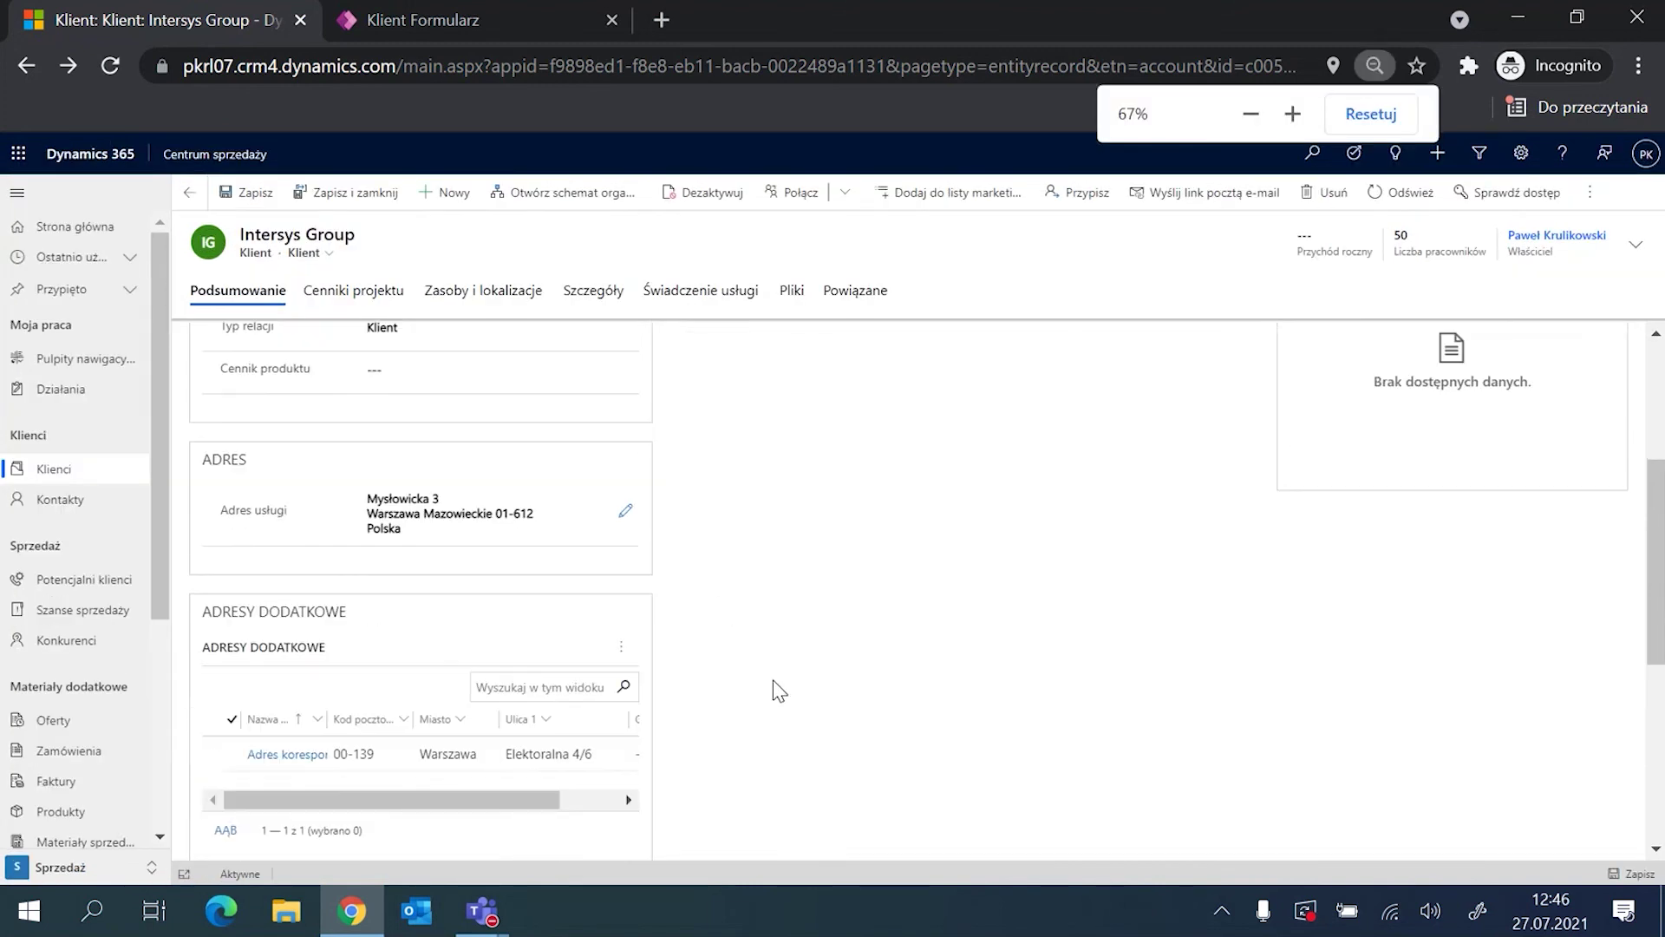